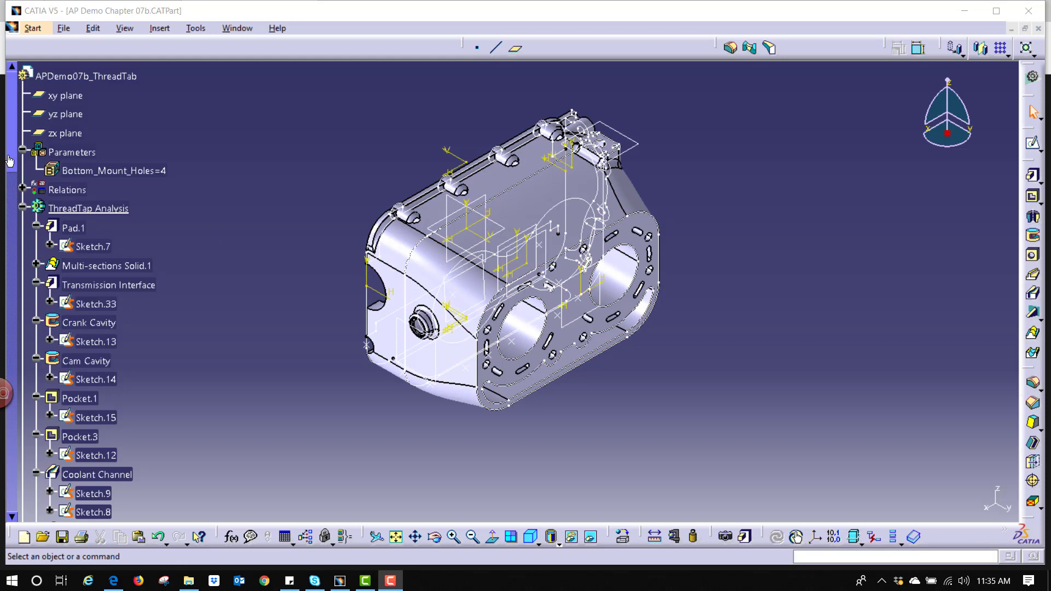
Step: Hide Plane.1, Extract.1 and Boundary.1 in Geometrical Set.1
left_click_drag(14, 163, 9, 499)
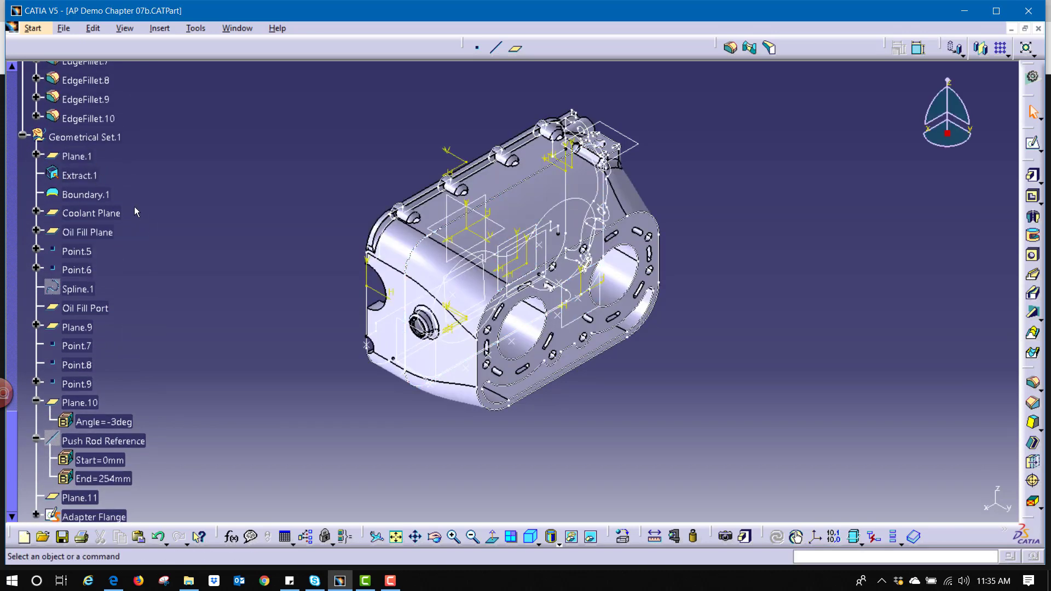
right_click(87, 158)
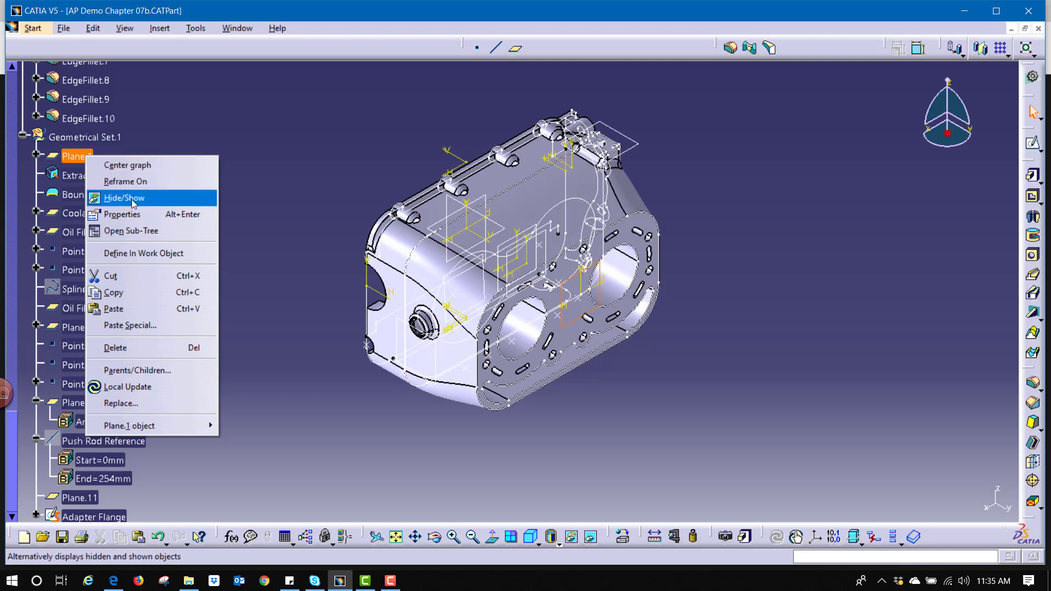
right_click(77, 157)
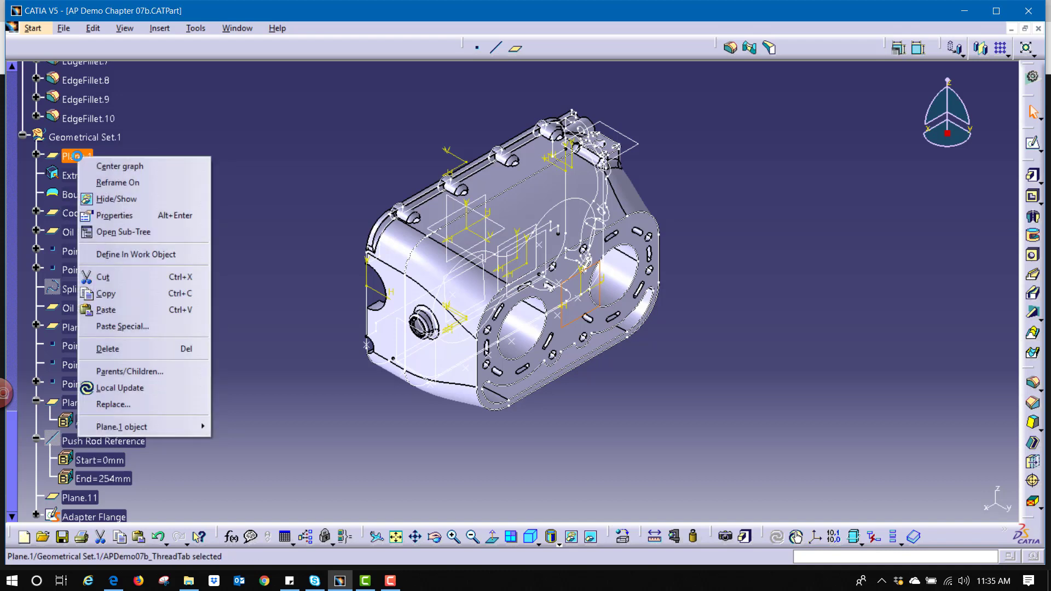
left_click(77, 157)
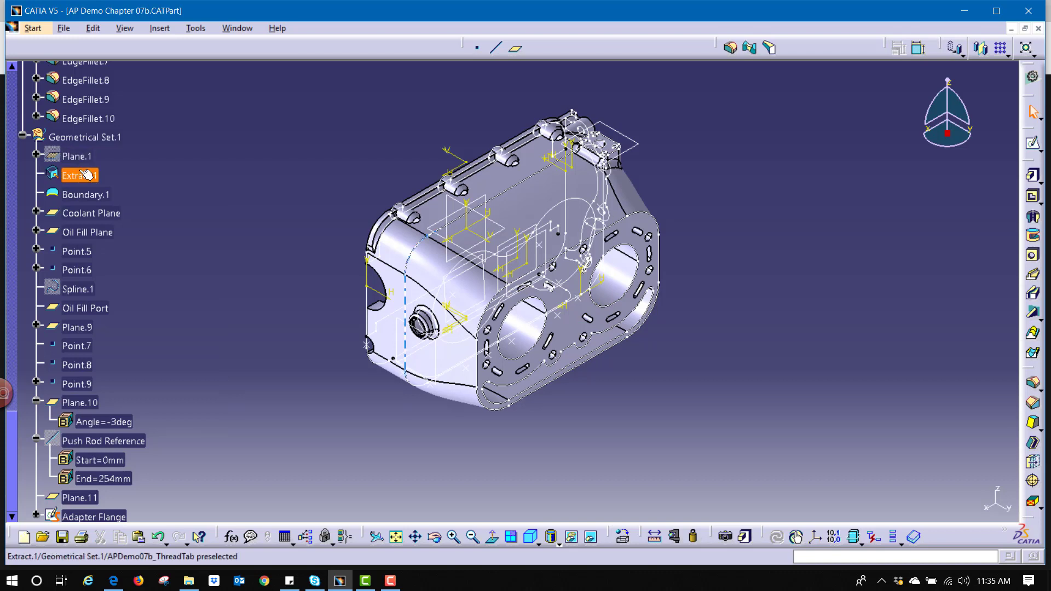
right_click(82, 174)
key("Escape")
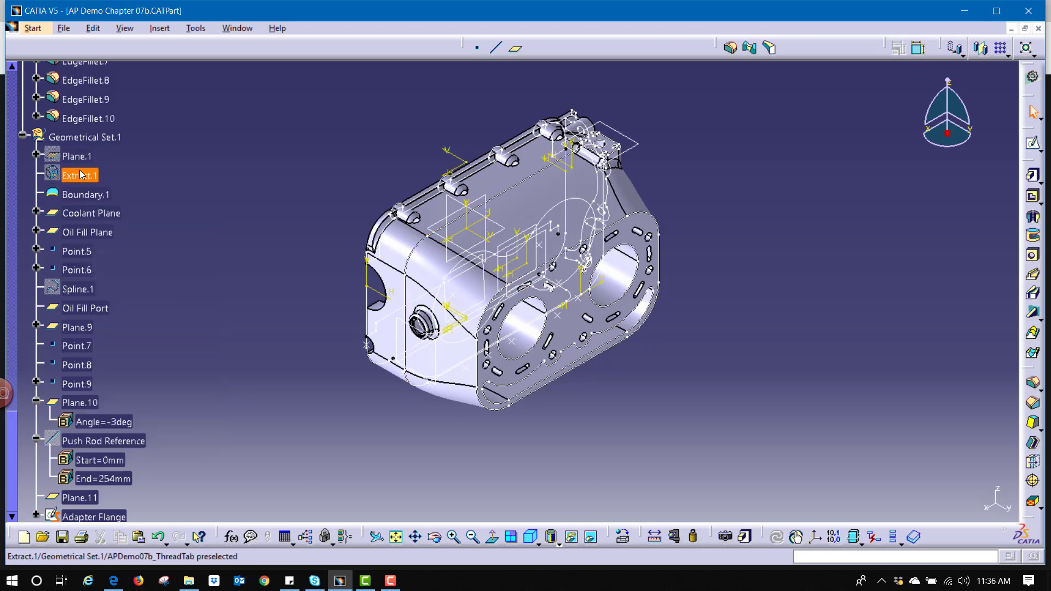
right_click(80, 195)
key("Escape")
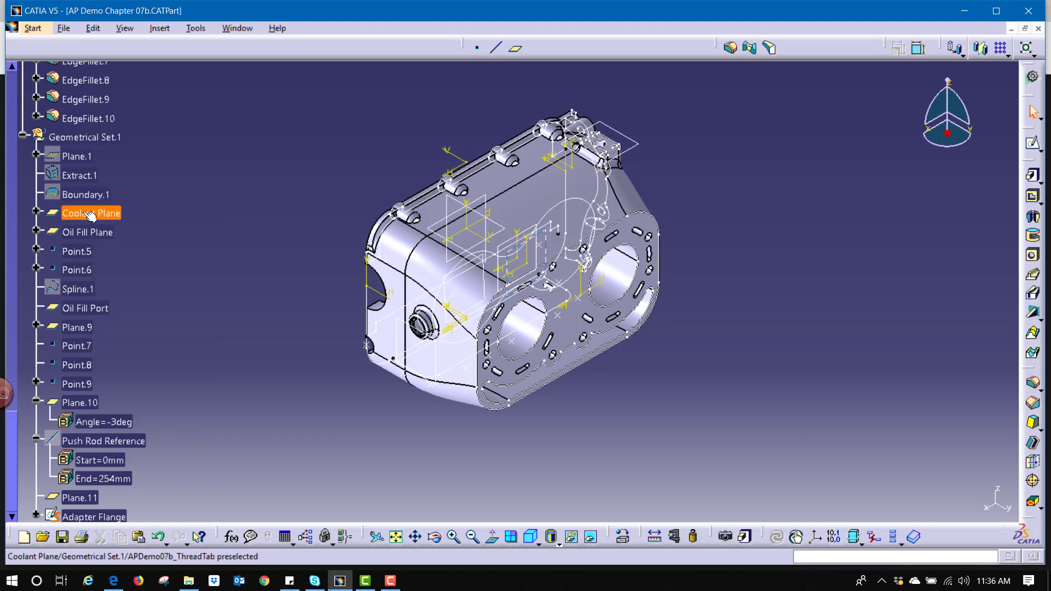
Step: Hide the Coolant Plane and the Oil Fill Plane in Geometrical Set.1
right_click(85, 215)
key("Escape")
right_click(85, 234)
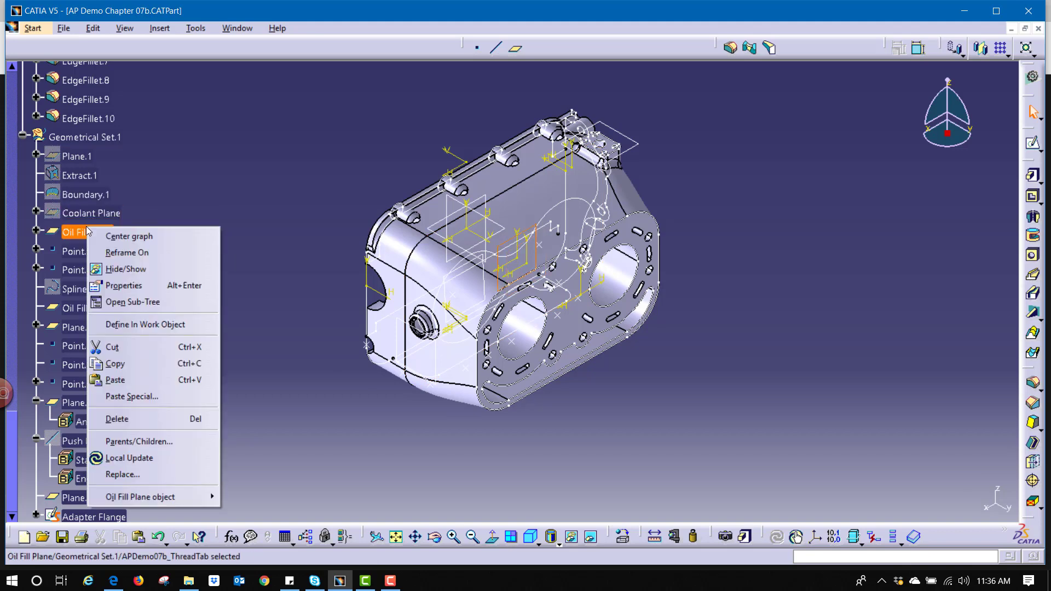
key("Escape")
Step: Hide Point.5, Point.6 and the Oil Fill Port plane in Geometrical Set.1
right_click(86, 255)
key("Escape")
right_click(87, 272)
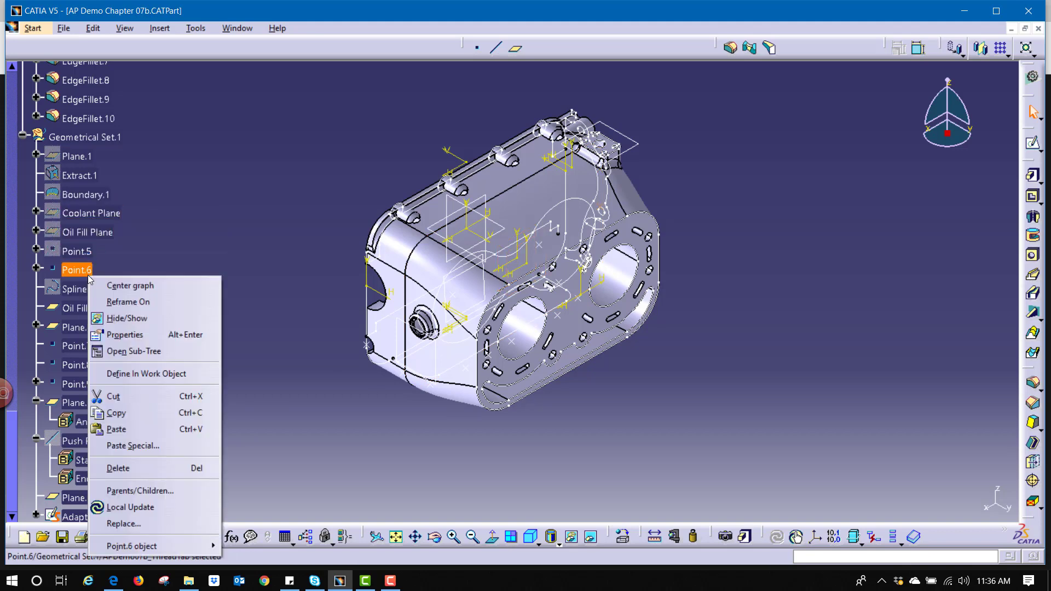
key("Escape")
right_click(95, 309)
key("Escape")
right_click(97, 311)
key("Escape")
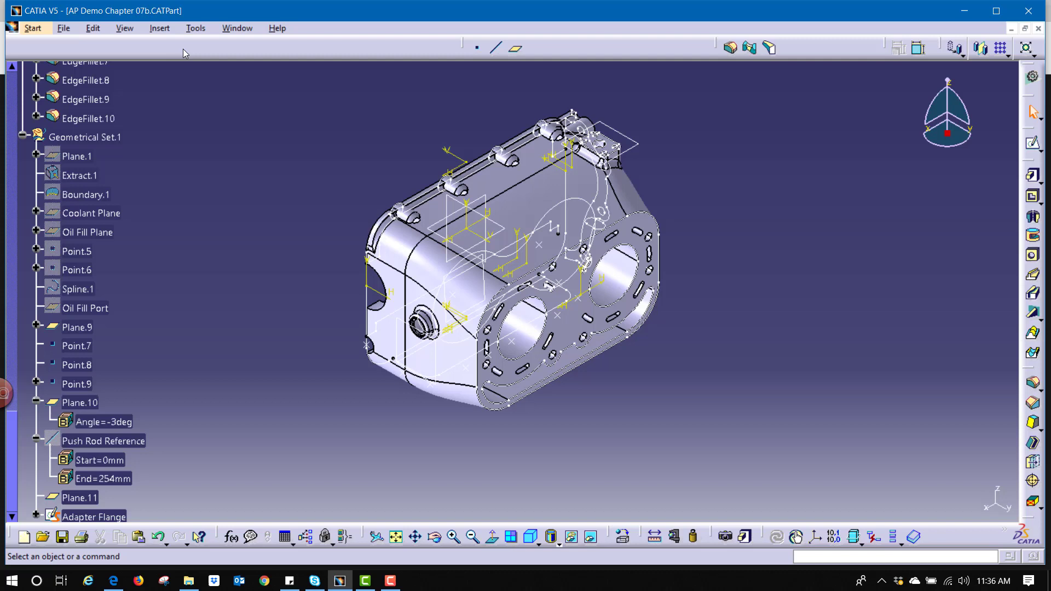
Step: Hide all points and all planes of the part with the collective Hide commands
left_click(193, 28)
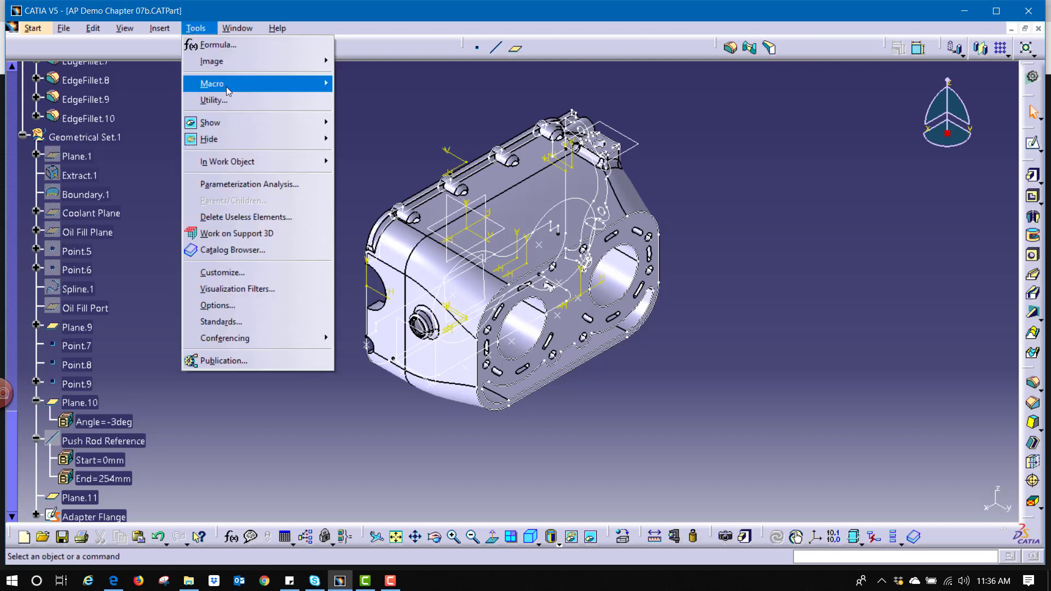
mouse_move(242, 139)
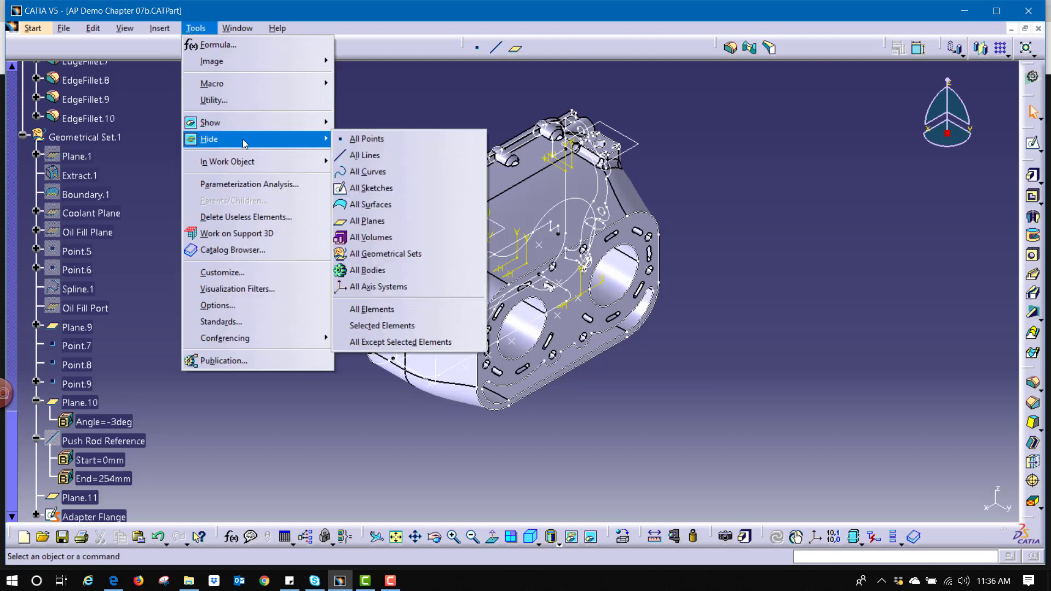
left_click(371, 150)
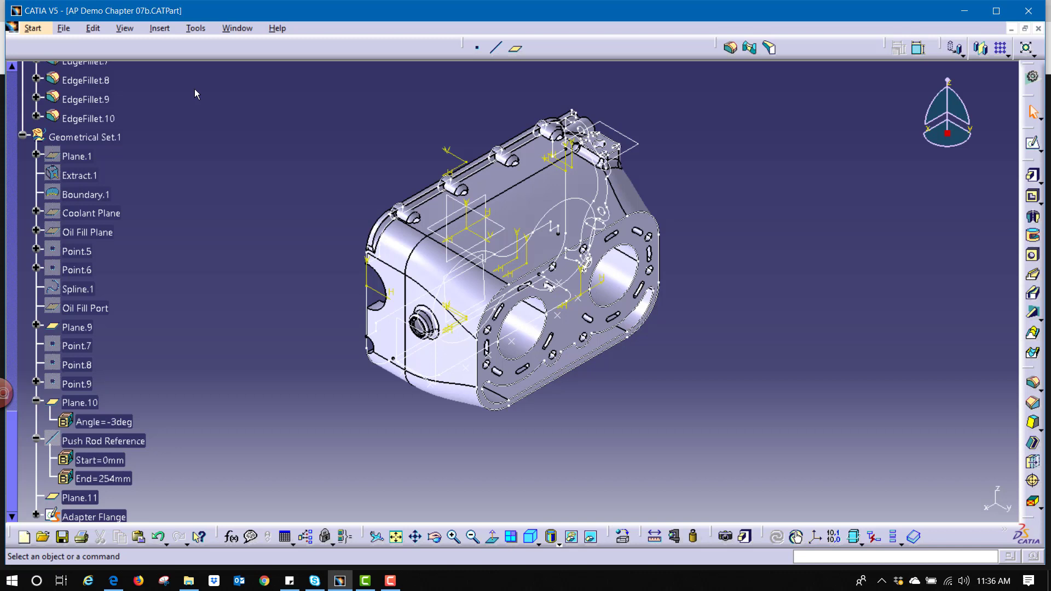
key("alt+t")
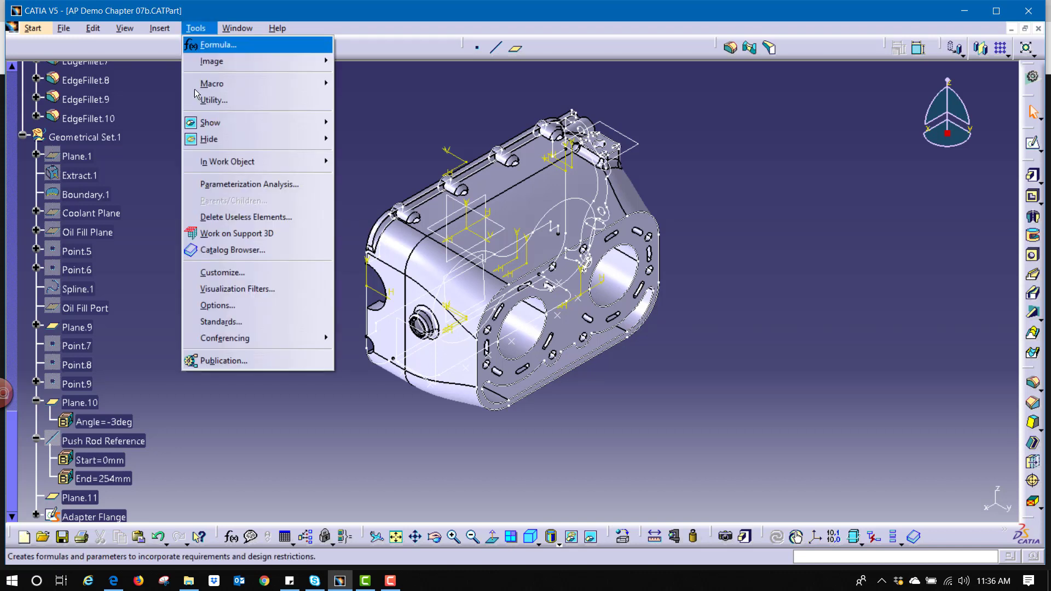
key("h")
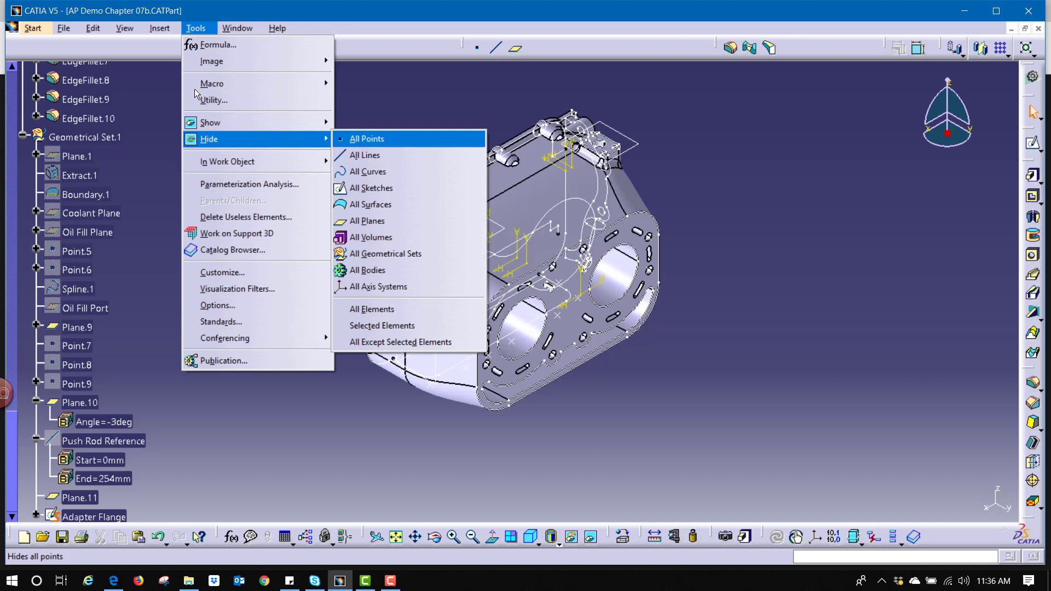
key("Return")
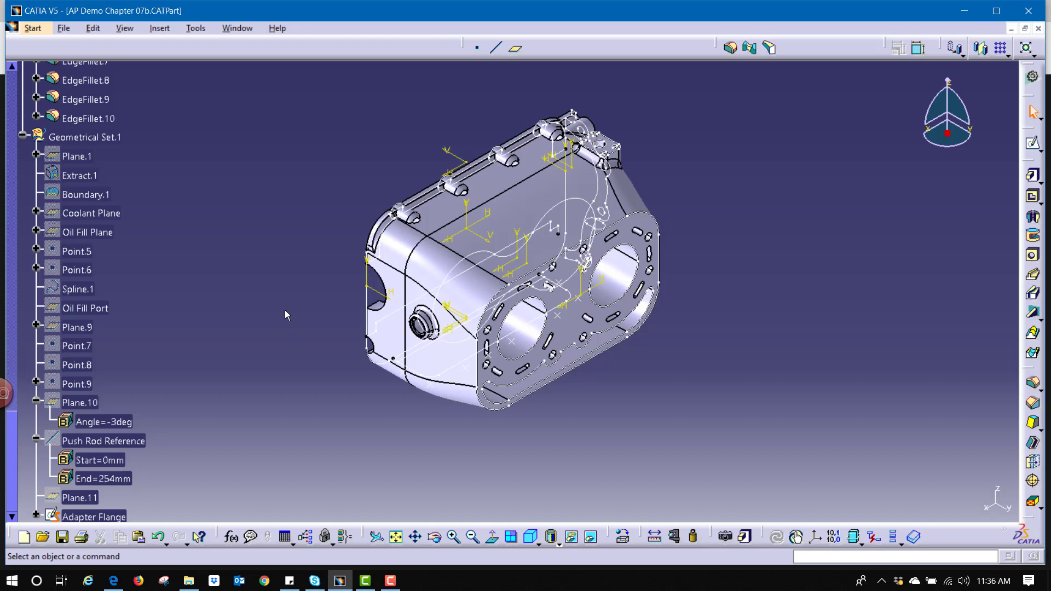
key("alt+i")
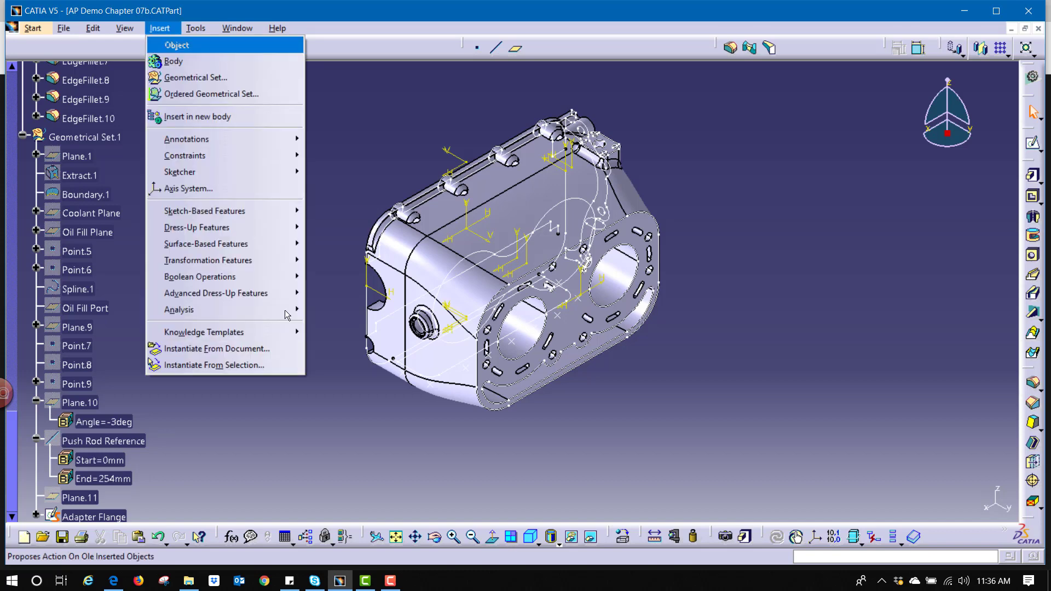
key("Escape")
key("alt+v")
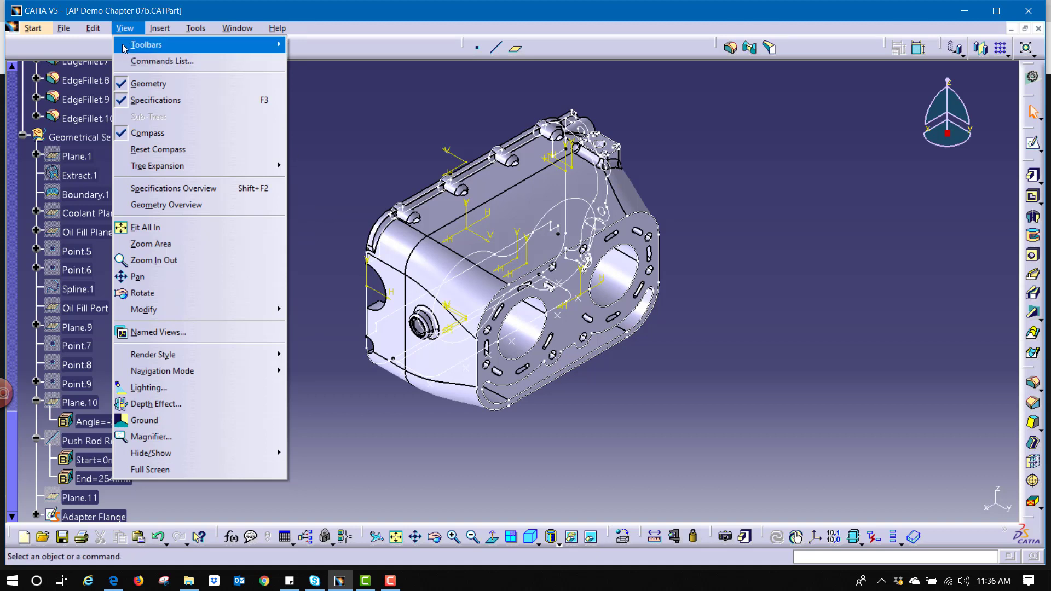
left_click(64, 31)
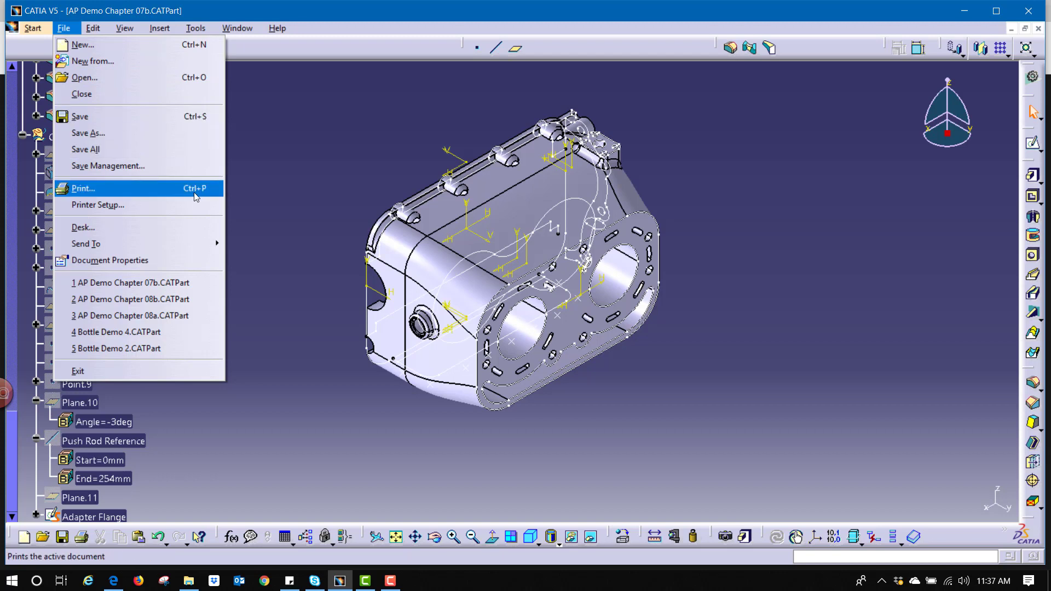
left_click(260, 159)
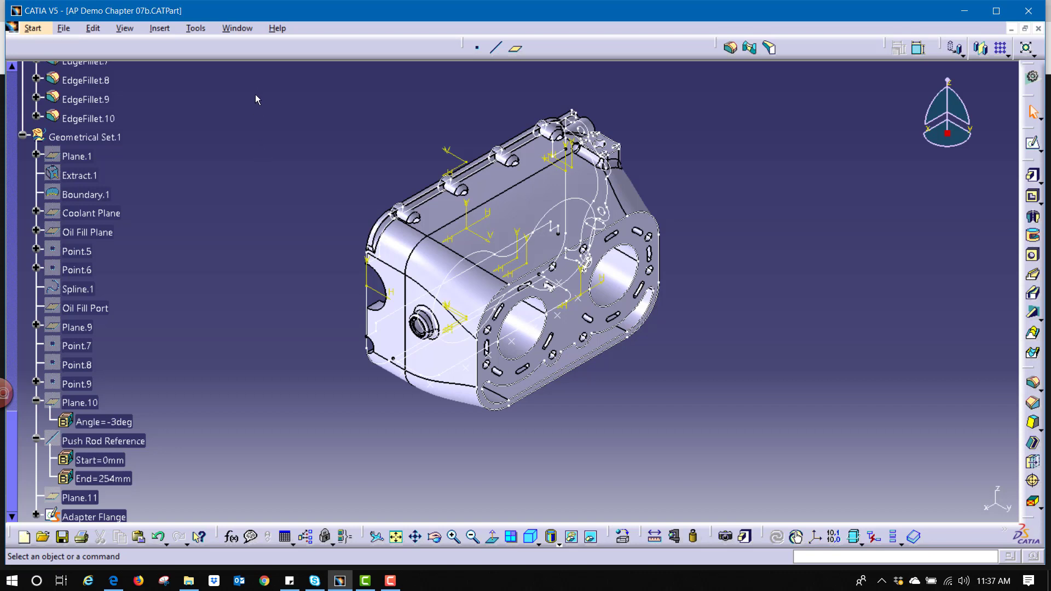
Step: Open the Customize settings for commands and list the All Commands category
left_click(203, 30)
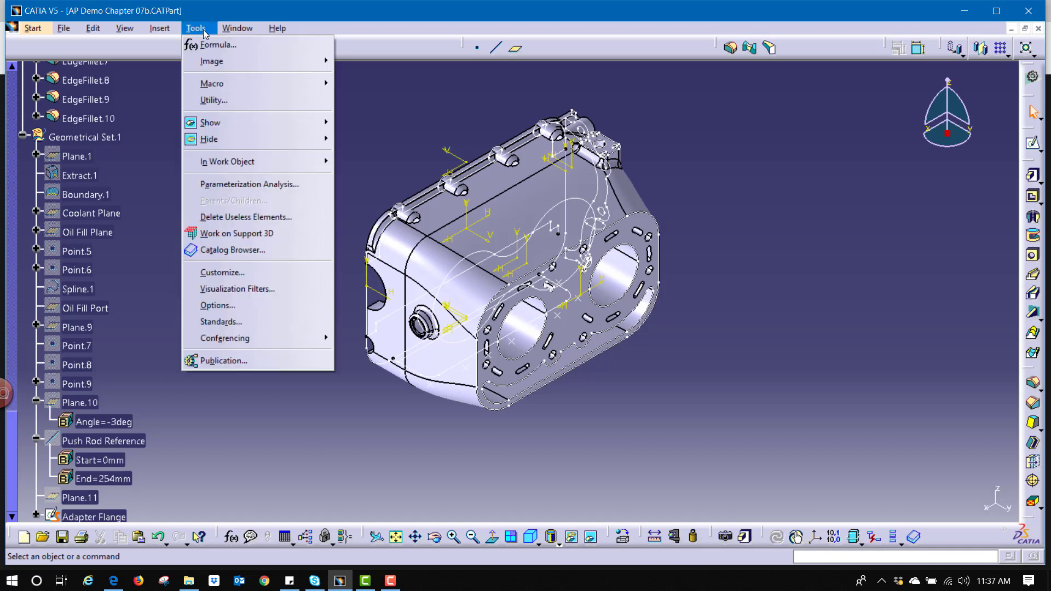
left_click(224, 274)
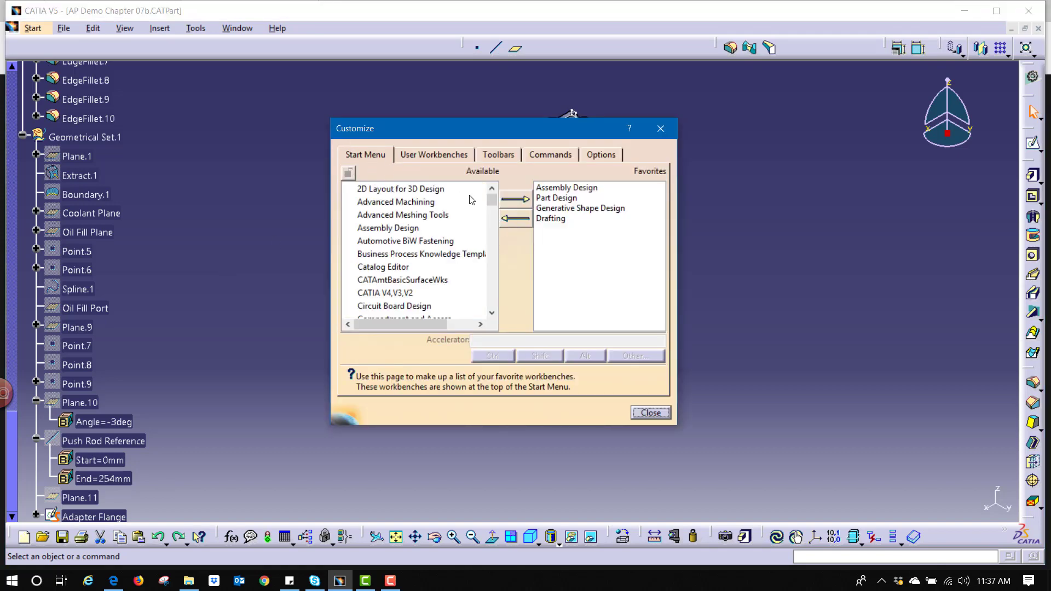
left_click(546, 157)
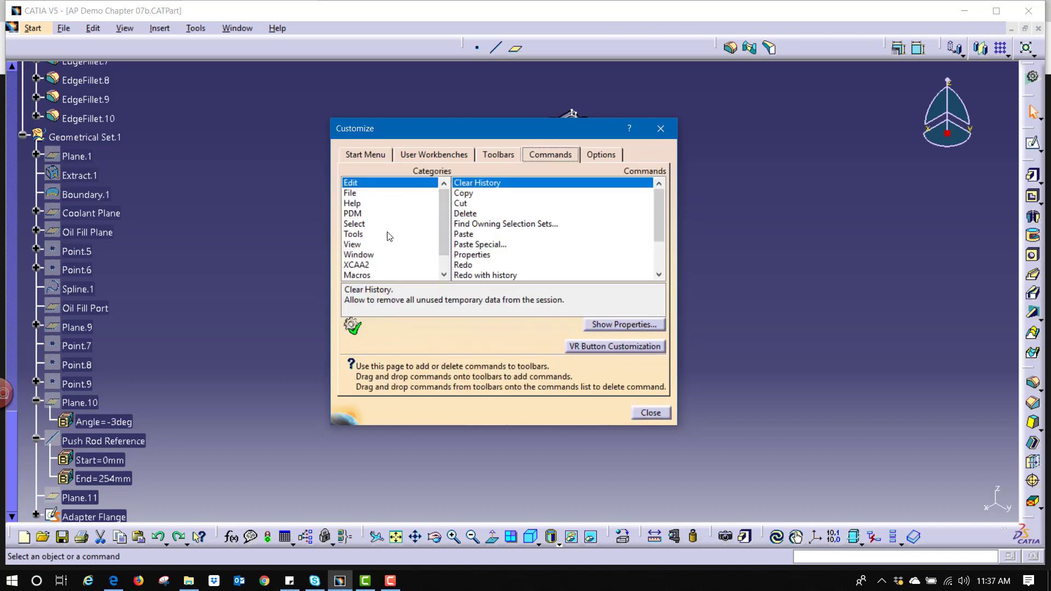
left_click(375, 195)
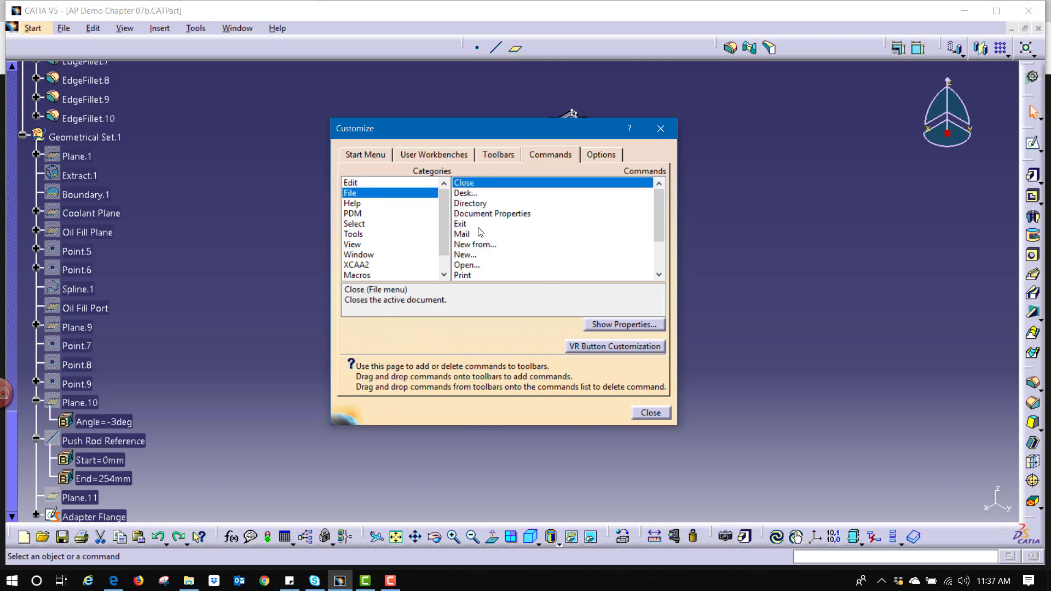
scroll(450, 224, "down", 2)
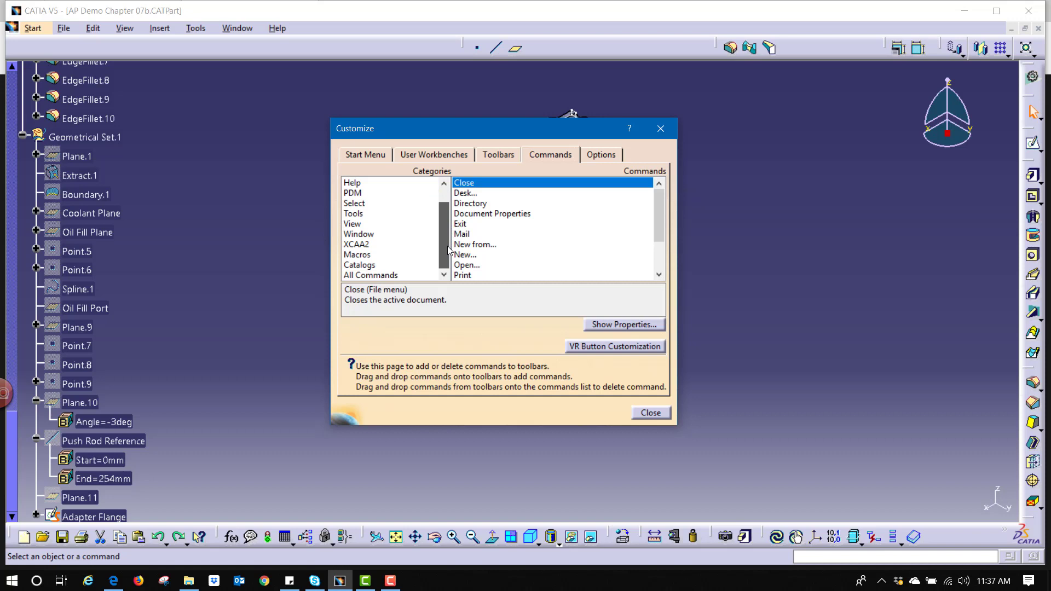
left_click(399, 275)
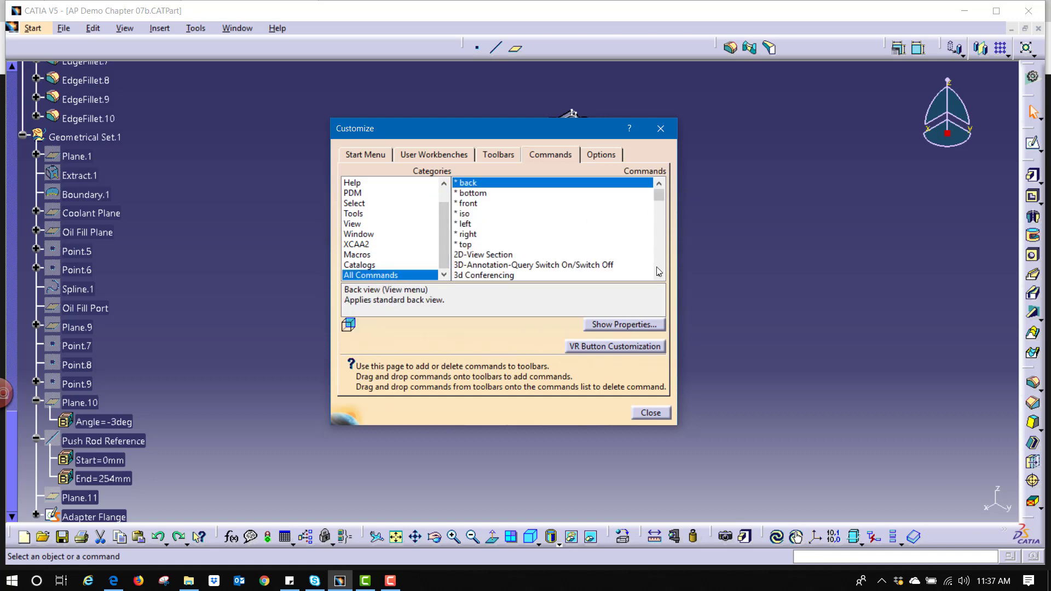
Step: Find the Zoom Area command in the full command list and show its properties
left_click(659, 277)
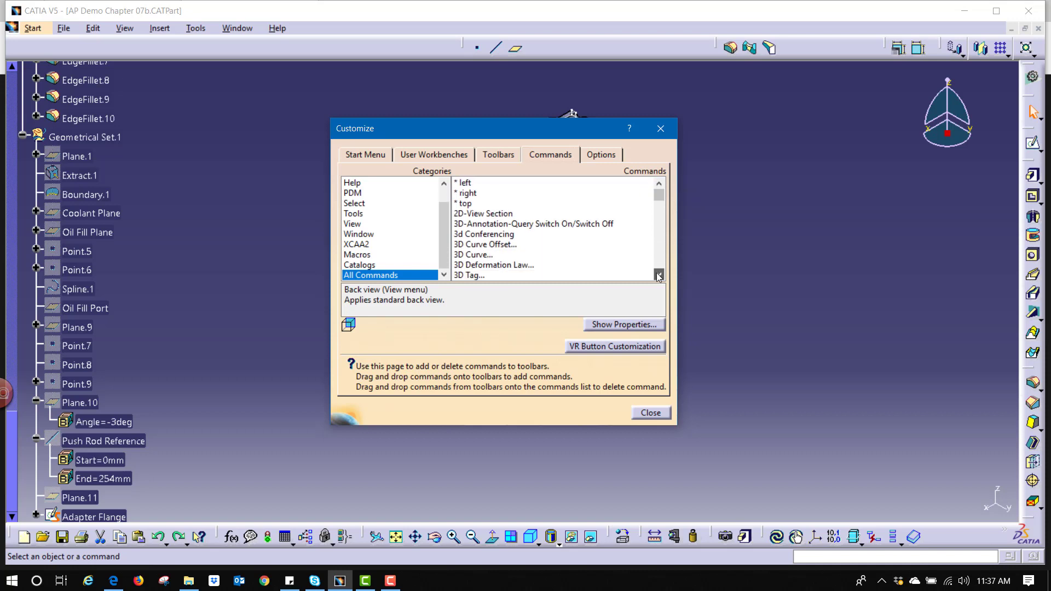
left_click_drag(659, 276, 659, 277)
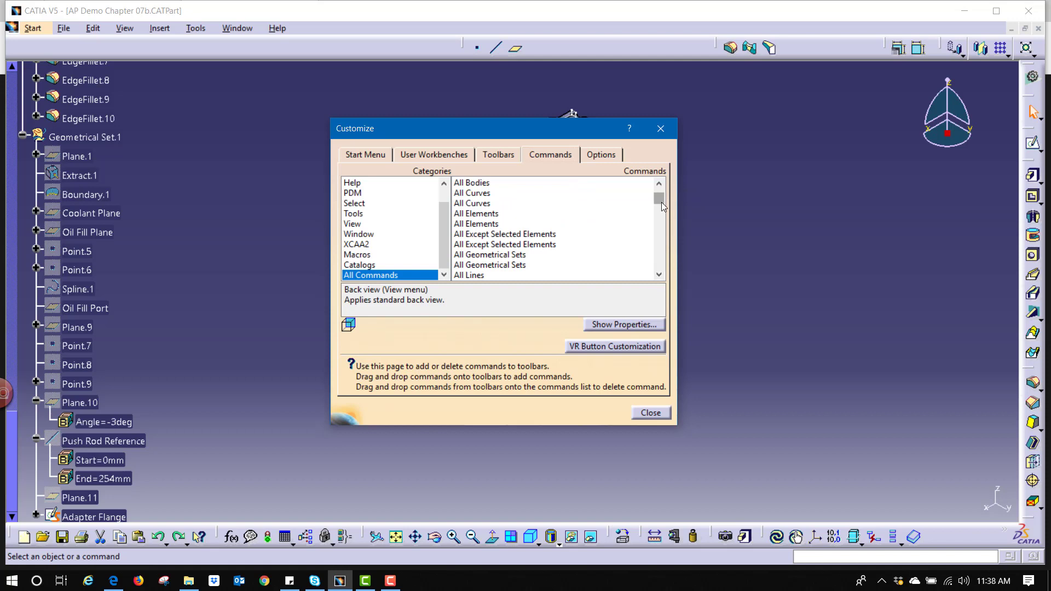
left_click_drag(659, 199, 673, 277)
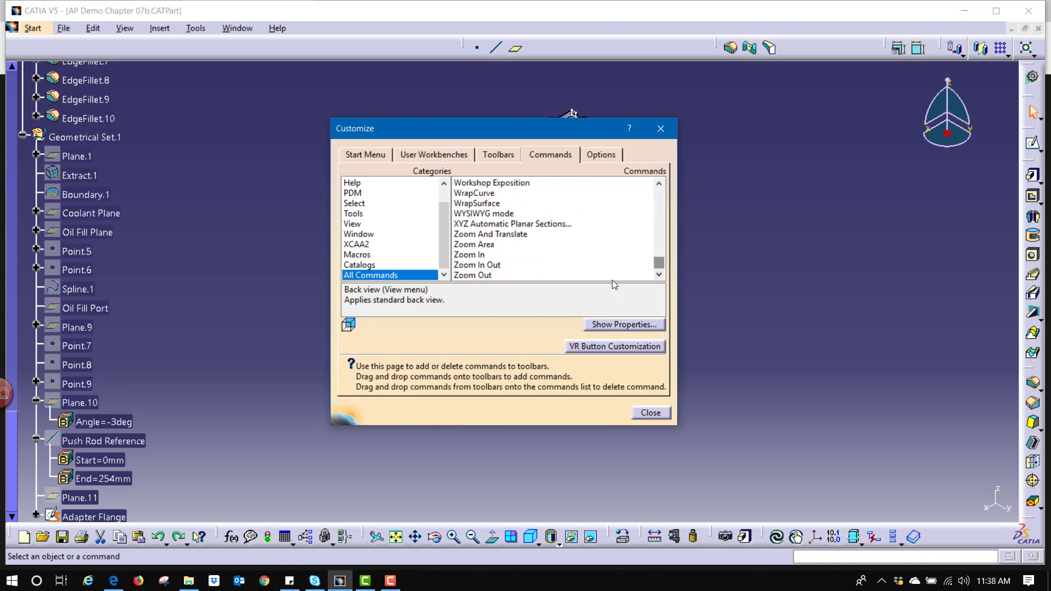
left_click(492, 247)
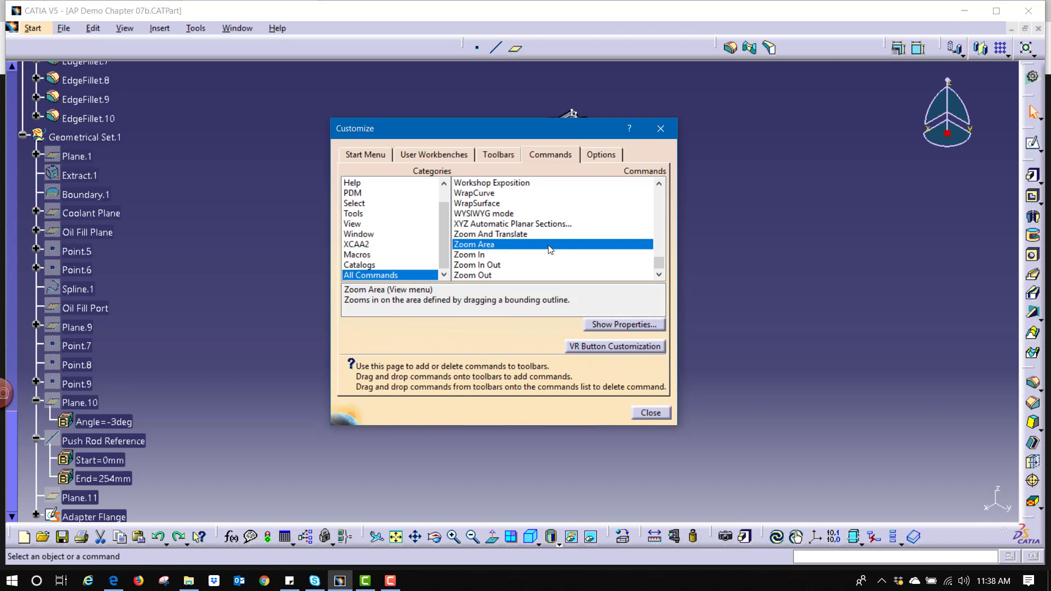
left_click(622, 325)
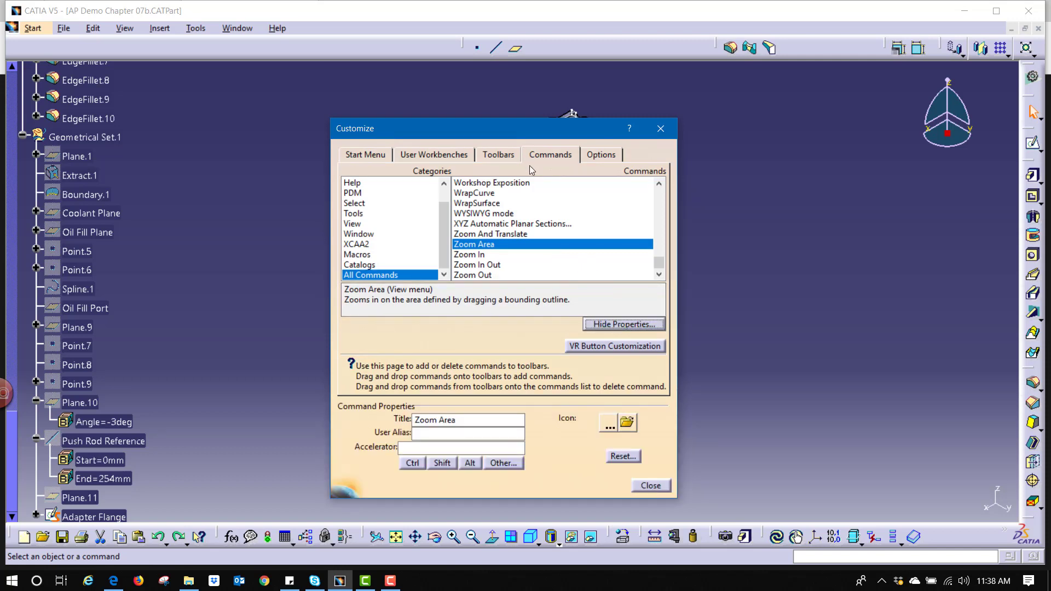
Step: Try to assign Ctrl+C as the accelerator of the Zoom Area command and close the customization
left_click_drag(520, 132, 280, 66)
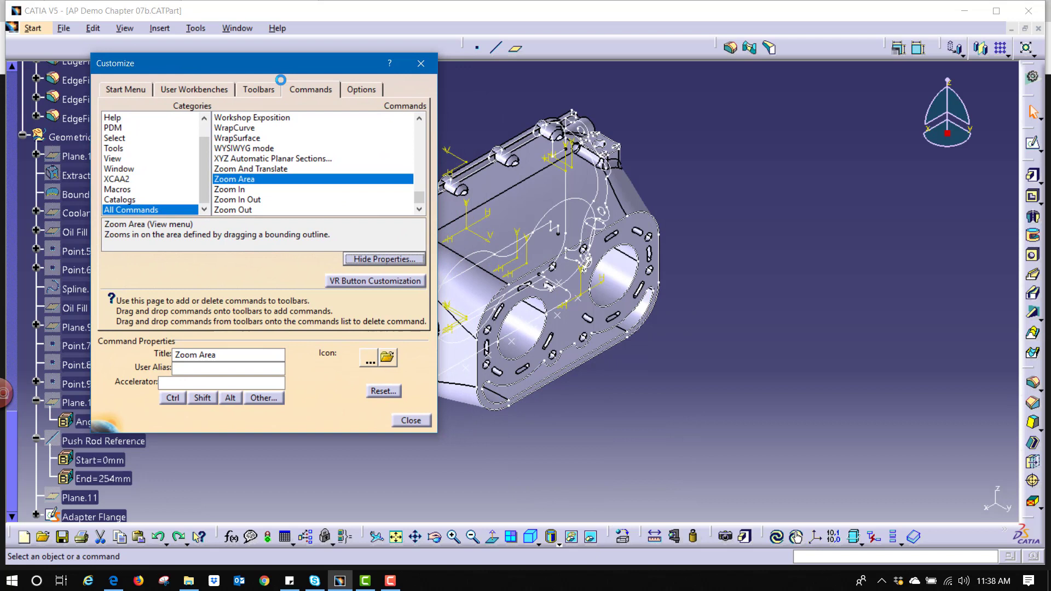
left_click(199, 383)
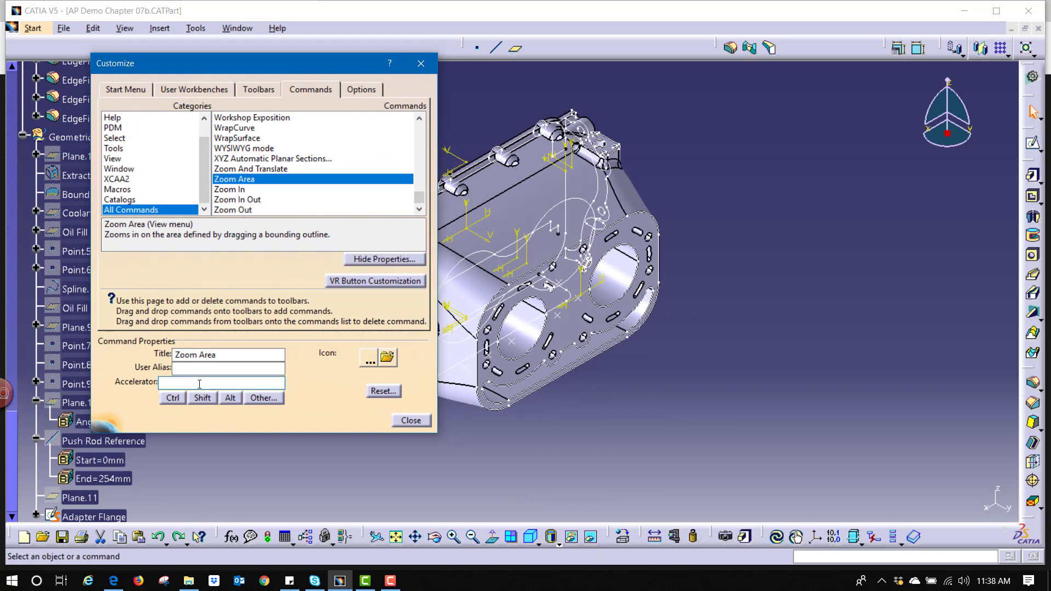
left_click(174, 398)
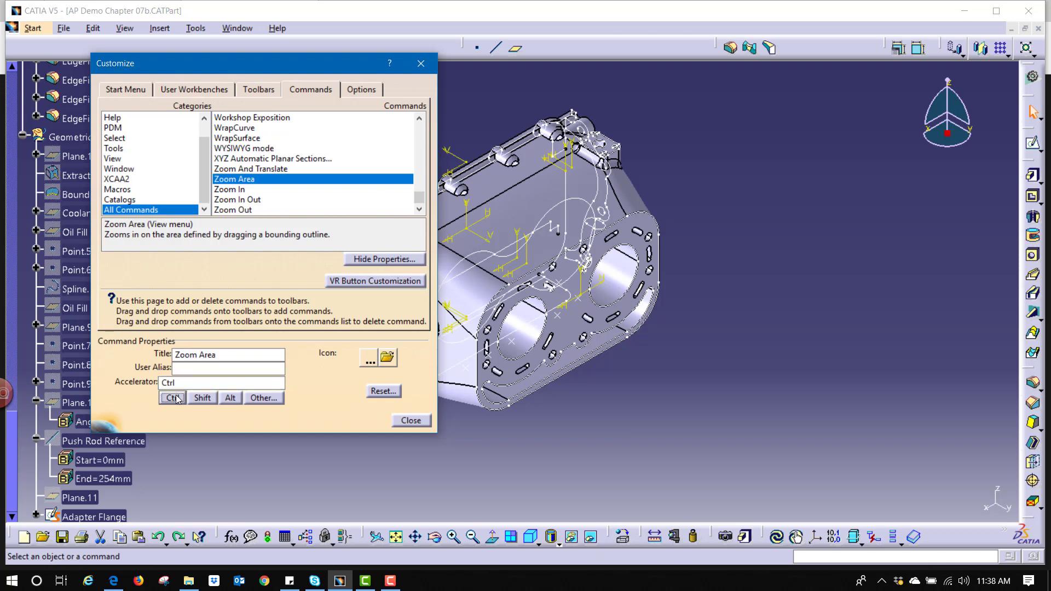
left_click(181, 383)
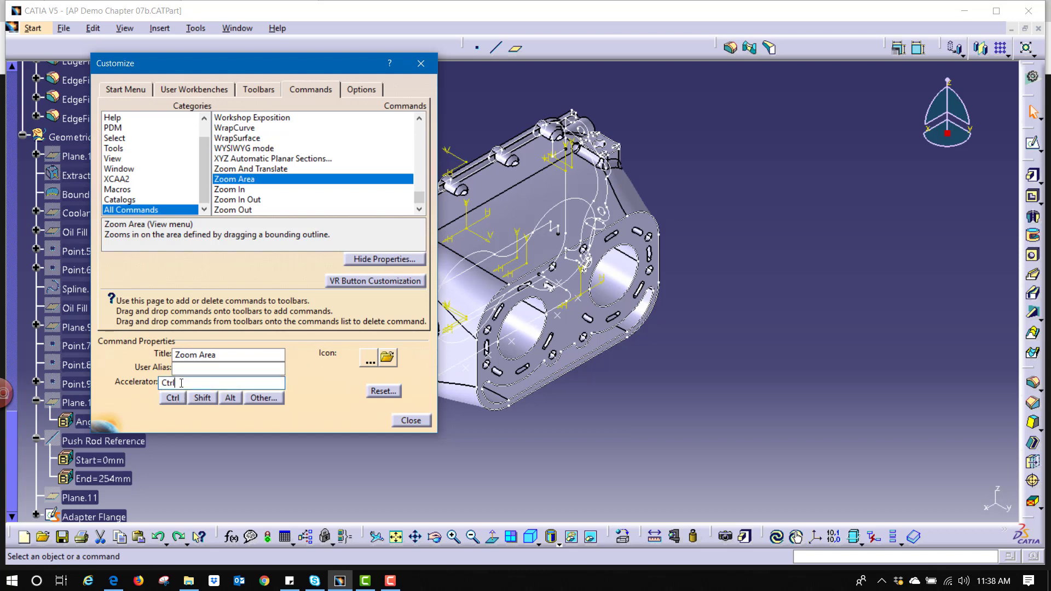
type("+C")
left_click(411, 422)
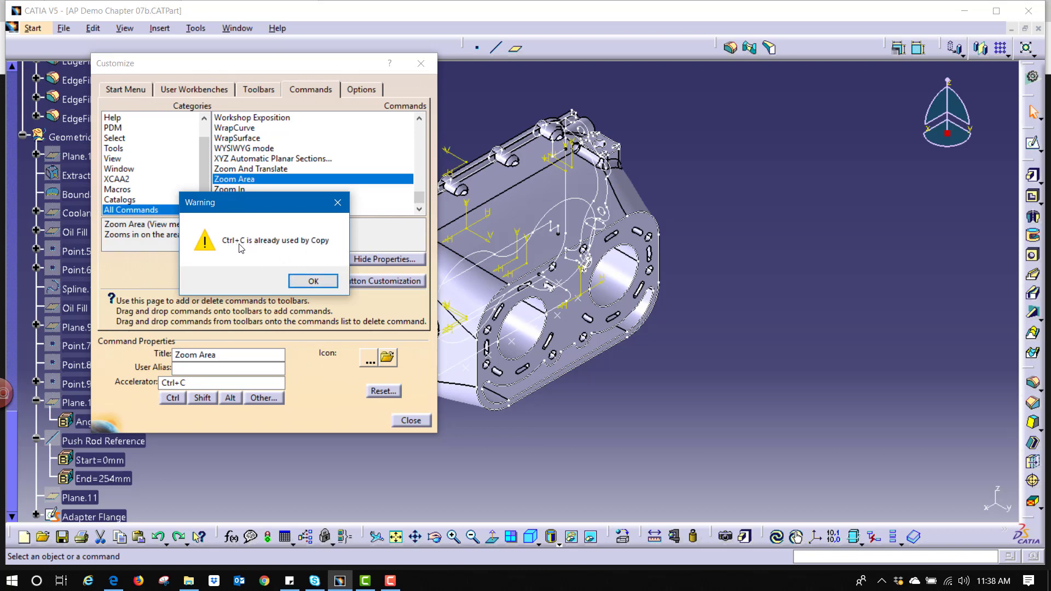
Step: Assign Ctrl+R as the accelerator of the Zoom Area command and close the customization
left_click(313, 281)
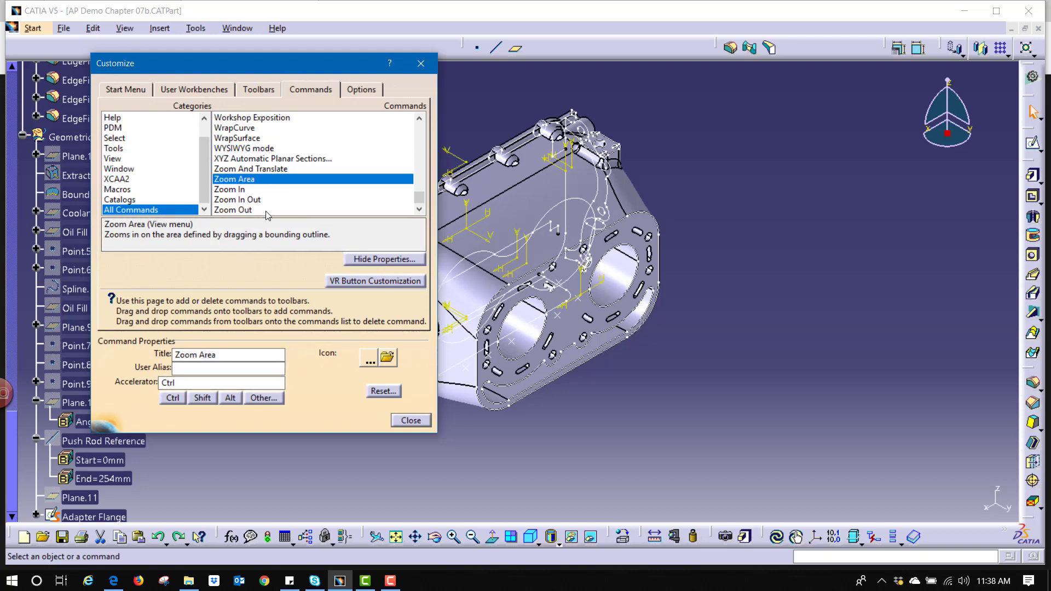
left_click(217, 386)
type("+R")
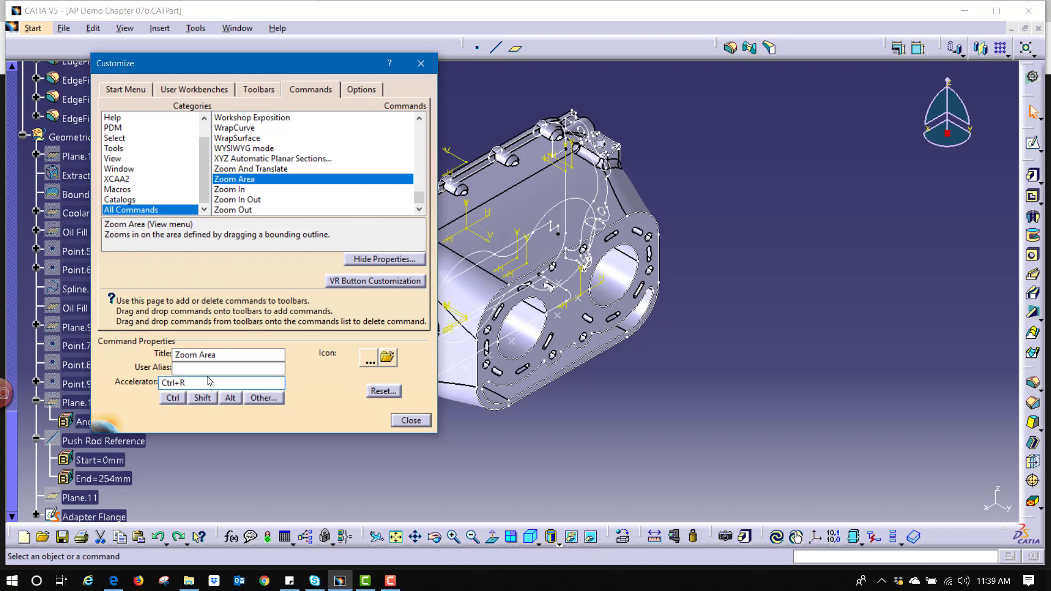
left_click(406, 420)
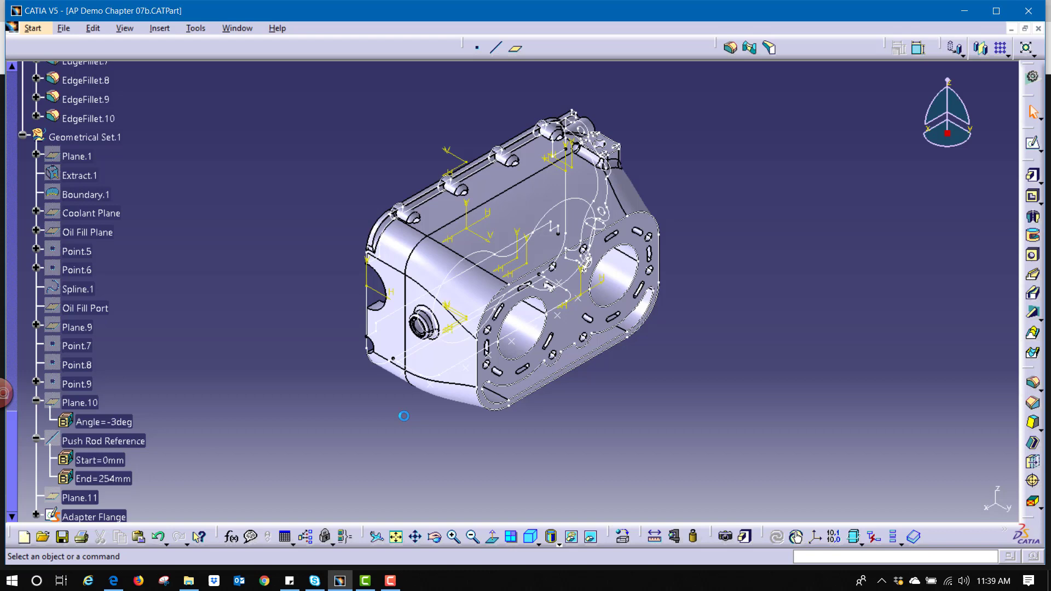
Step: Test the new Zoom Area accelerator on the housing around the round port and check the shortcut listed for the command
key("ctrl+r")
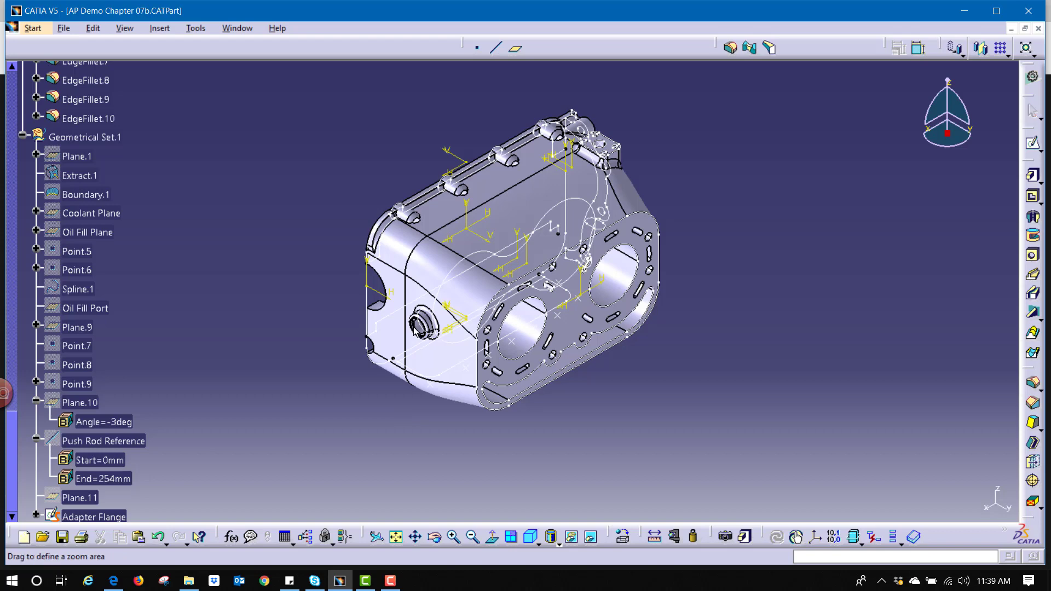
left_click_drag(492, 355, 424, 282)
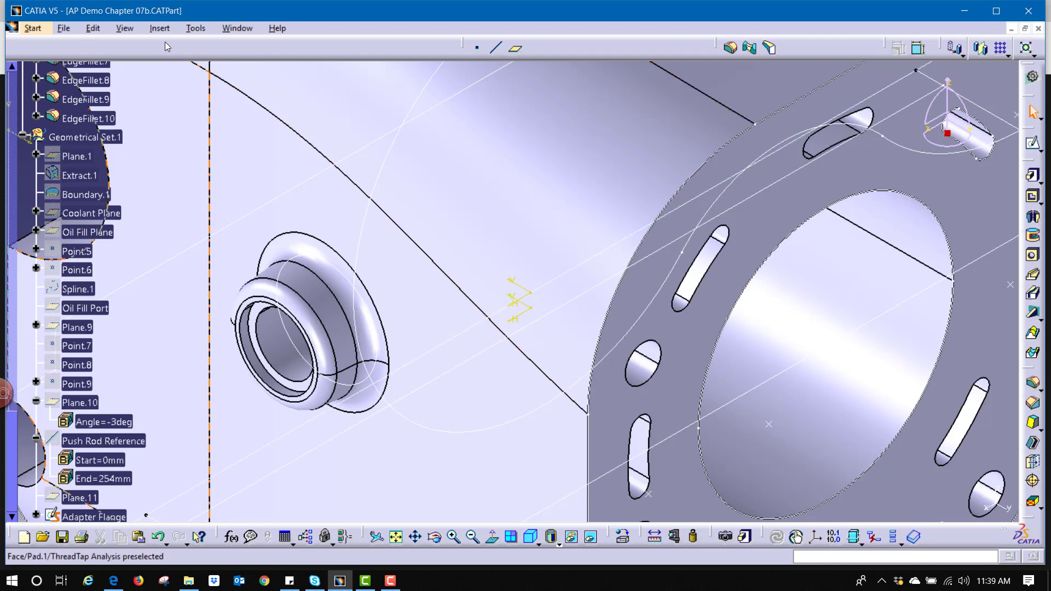
left_click(125, 29)
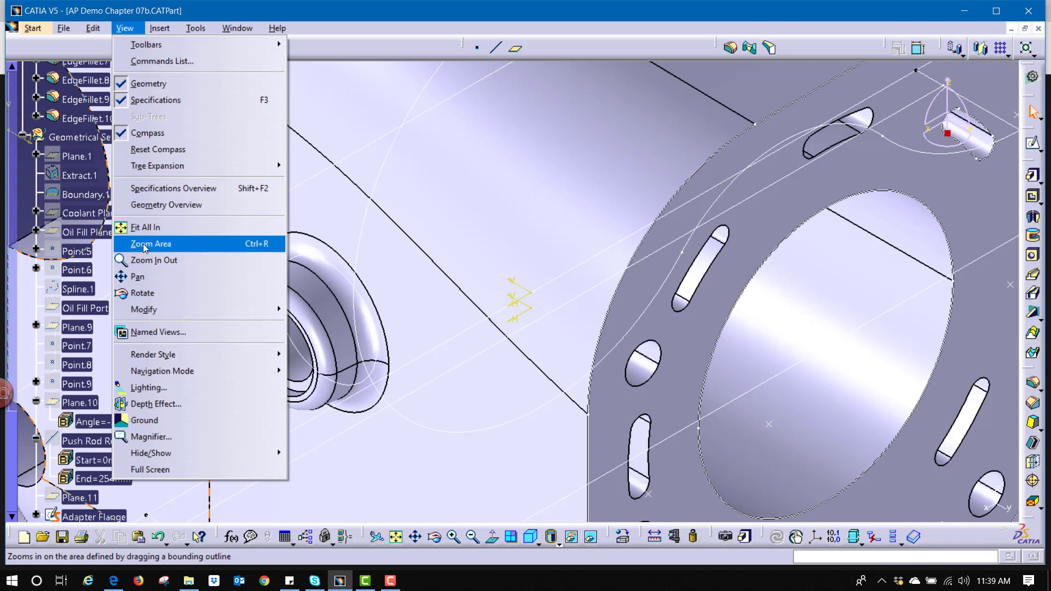
left_click(463, 265)
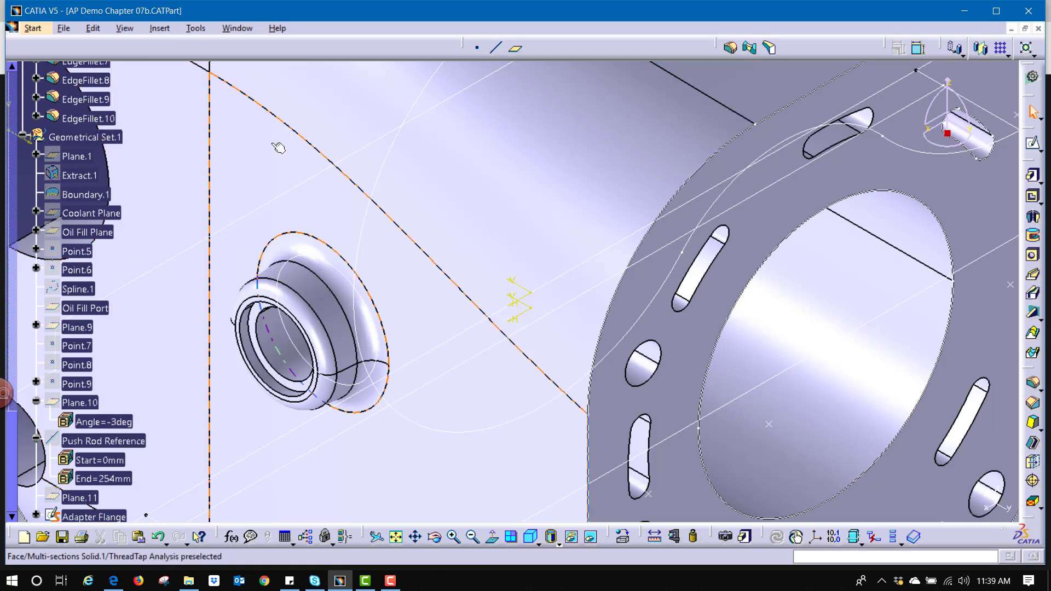
Step: Reopen the Customize settings and show the properties of the Zoom Area command from the All Commands category
left_click(202, 32)
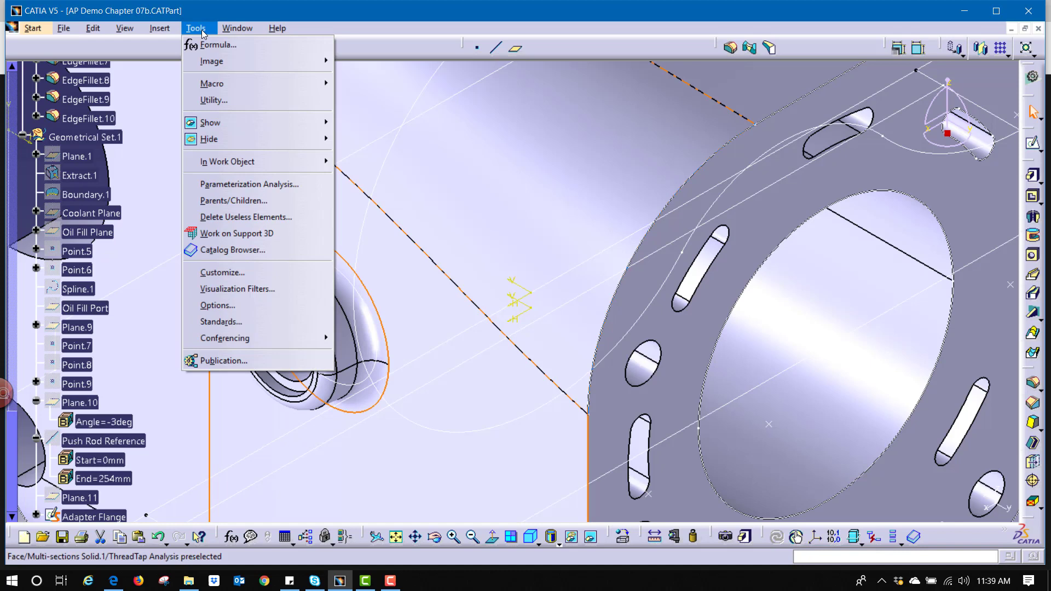
left_click(245, 275)
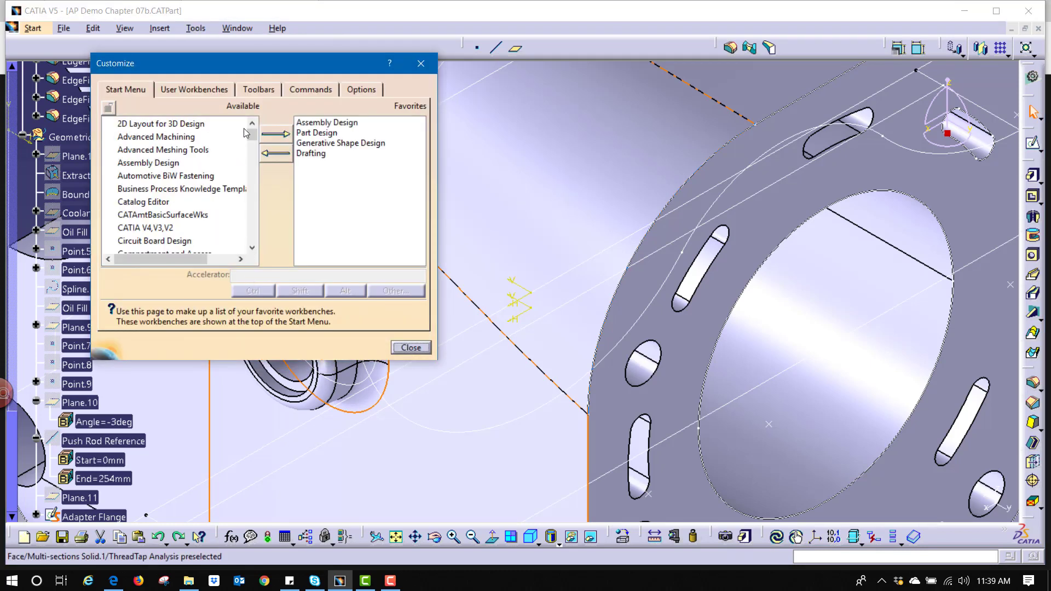
left_click(301, 89)
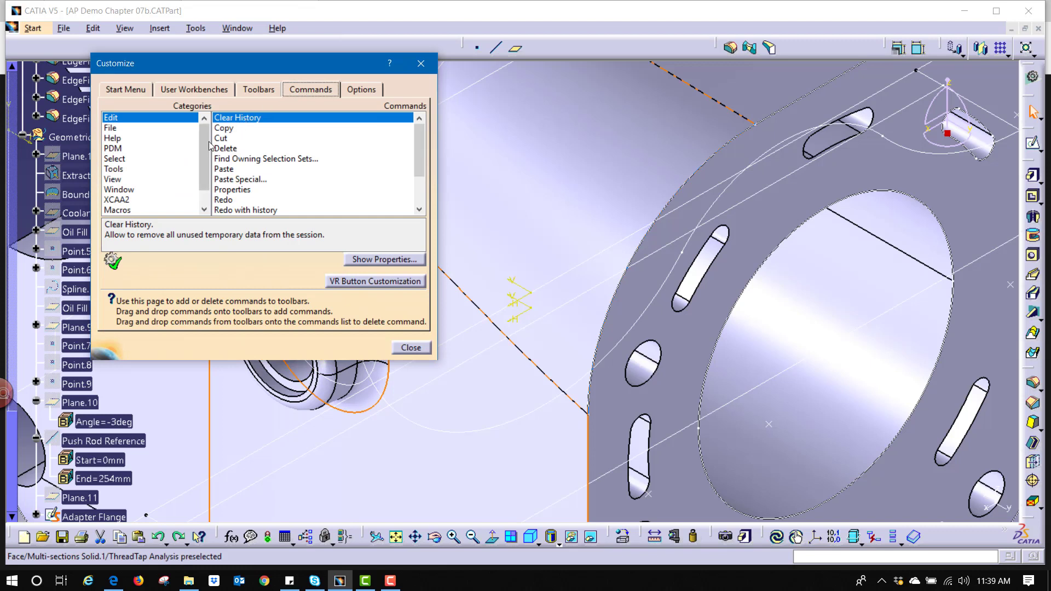
left_click_drag(205, 137, 205, 171)
left_click(149, 210)
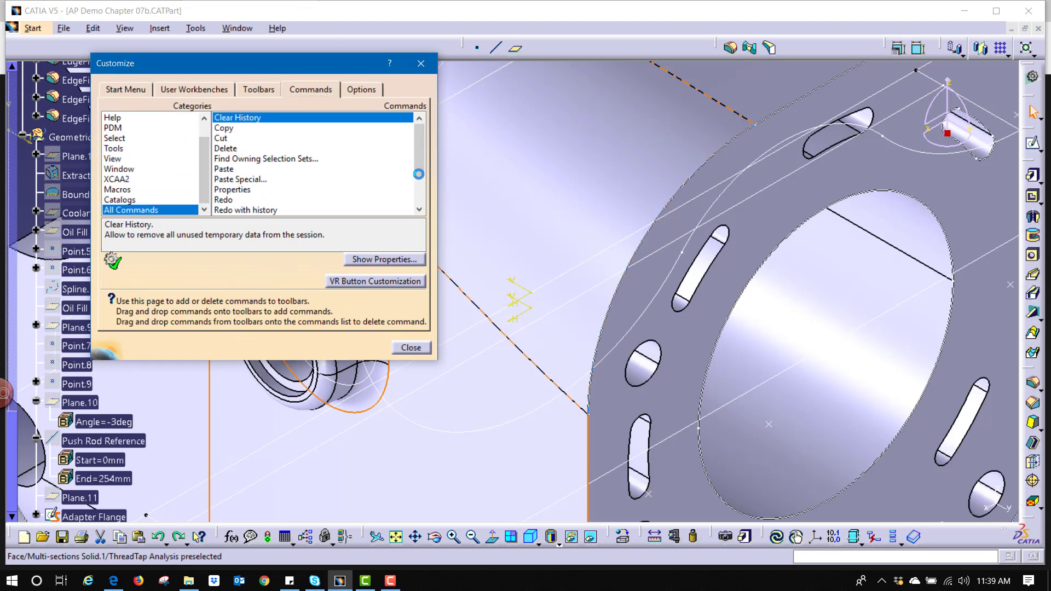
left_click_drag(419, 121, 434, 234)
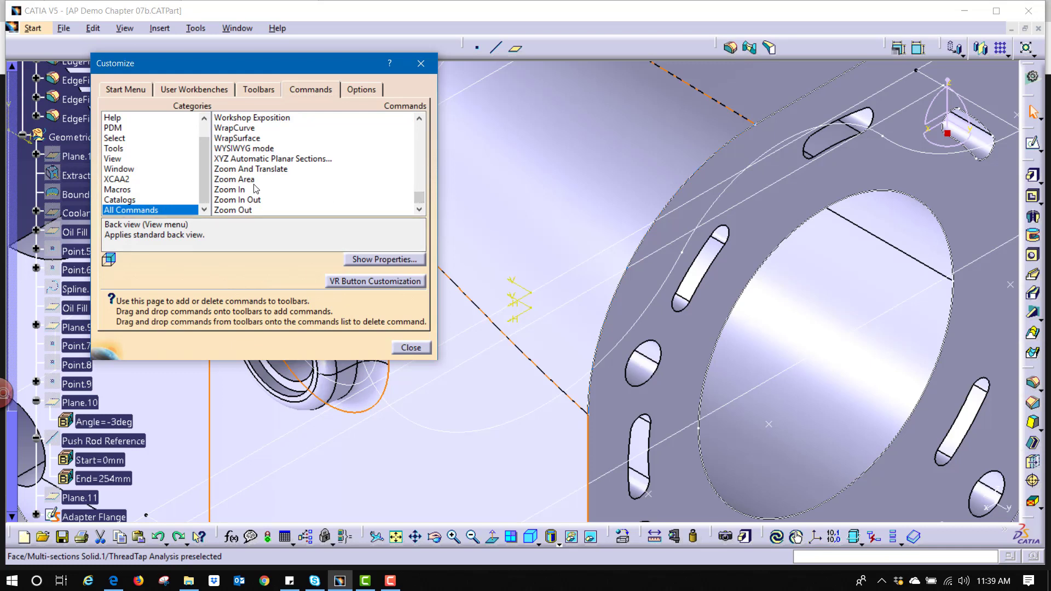
left_click(251, 179)
left_click(372, 261)
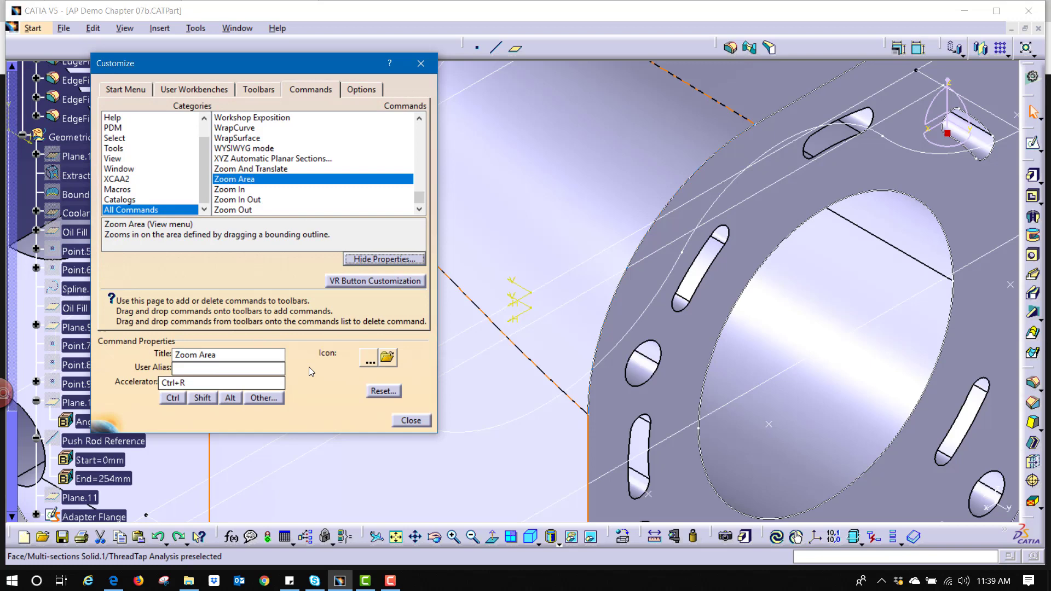
Step: Browse to page 7 of the available icons and assign the teal square frame icon to the Zoom Area command
left_click(368, 362)
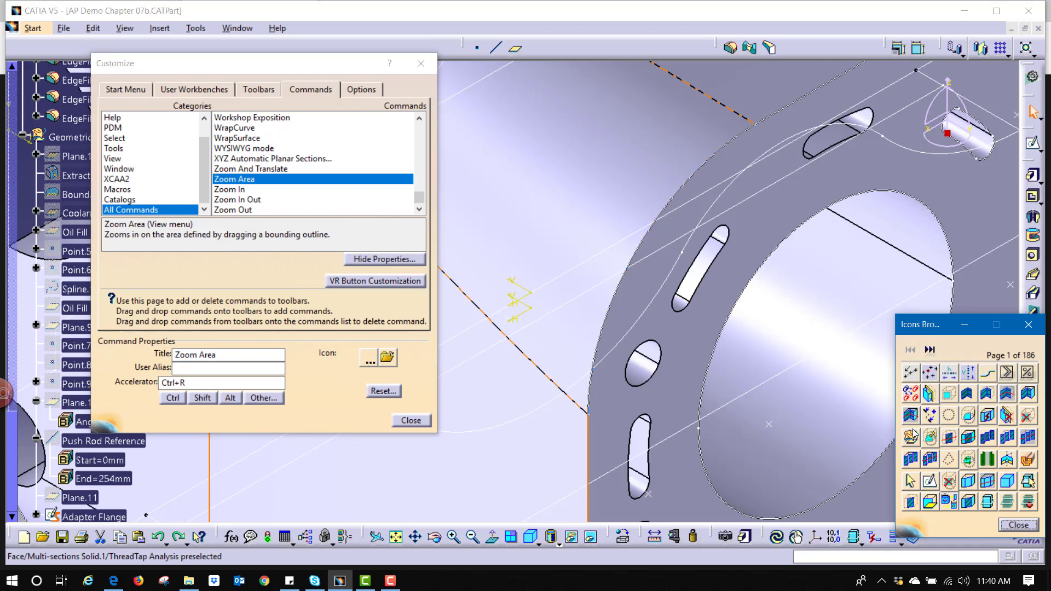
left_click(931, 352)
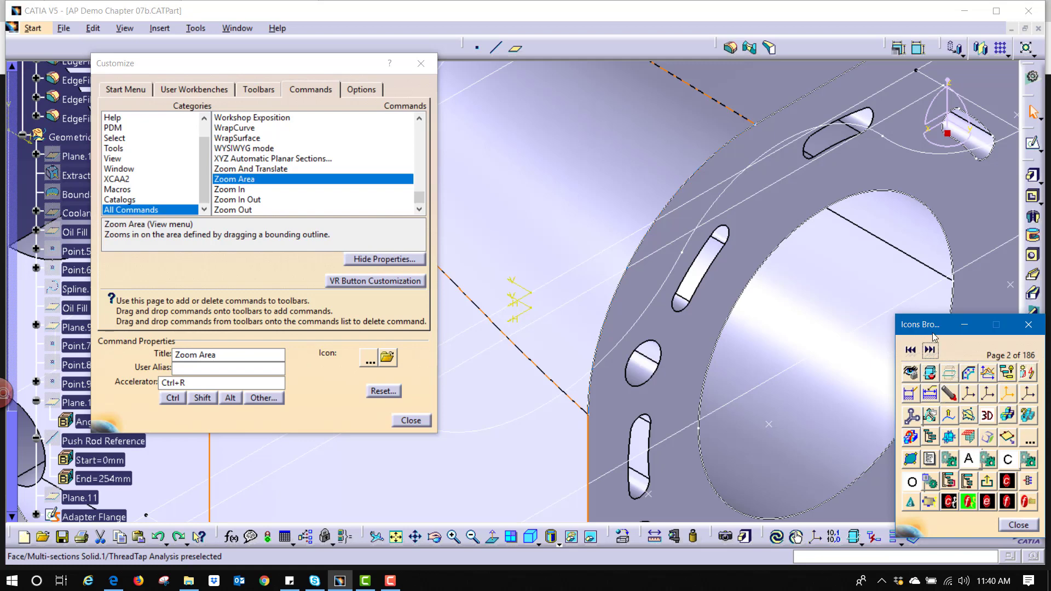
left_click(931, 352)
left_click(931, 352)
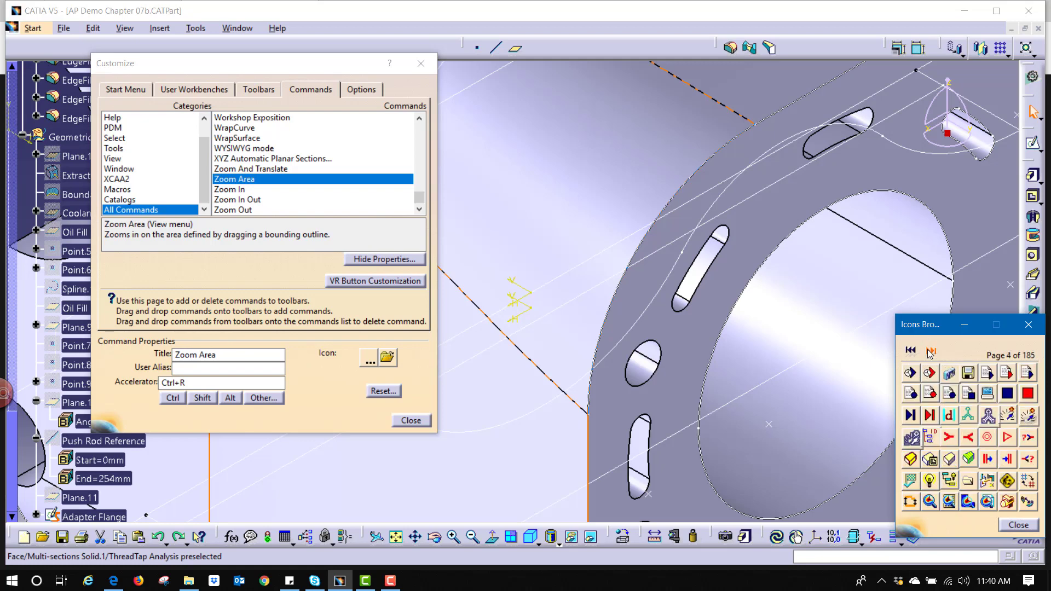
left_click(931, 352)
left_click(931, 353)
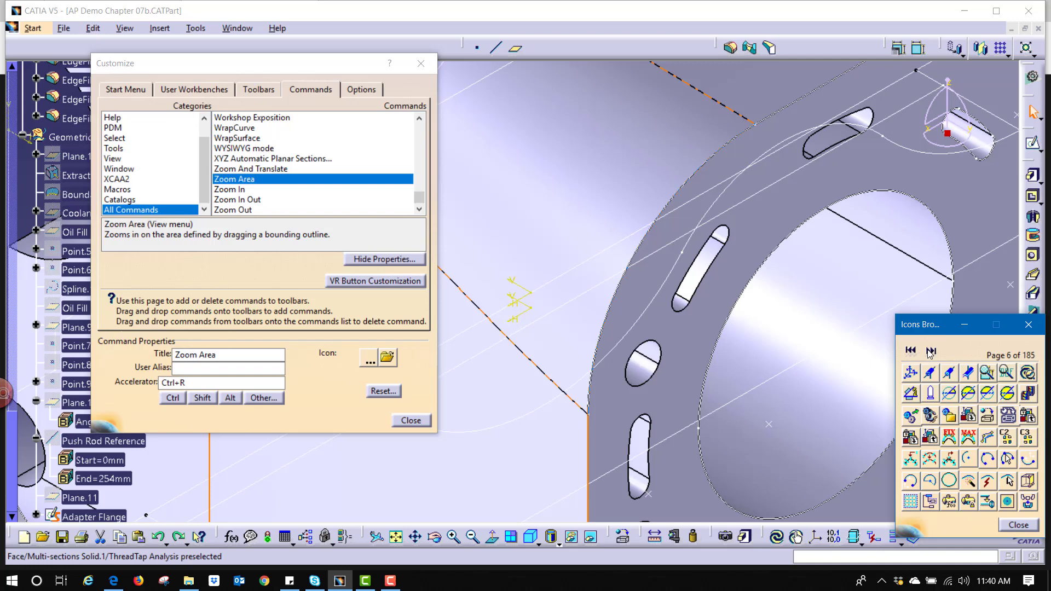
left_click(931, 352)
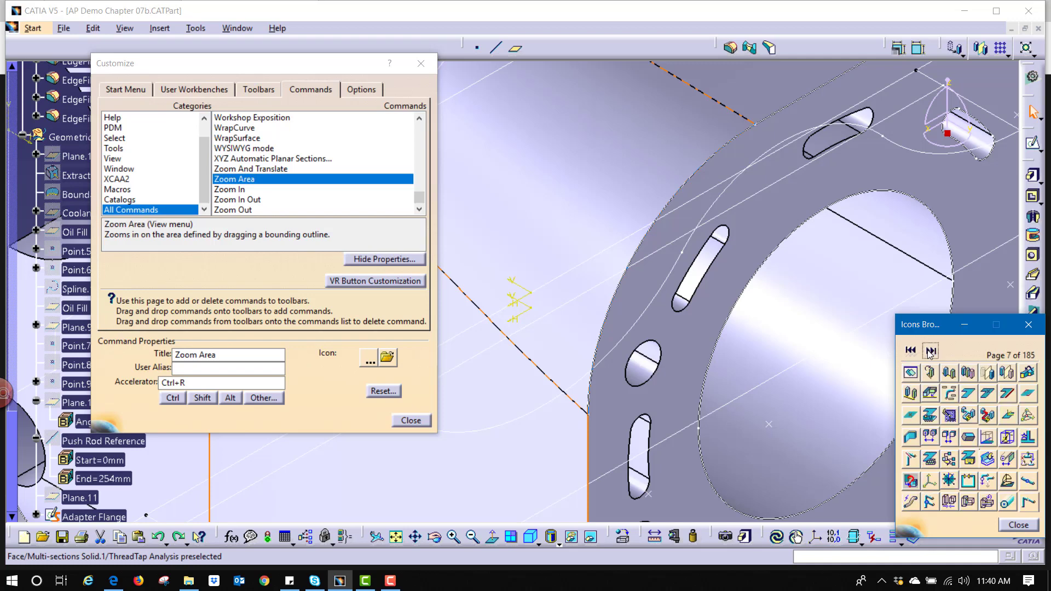
left_click(968, 480)
left_click(1018, 526)
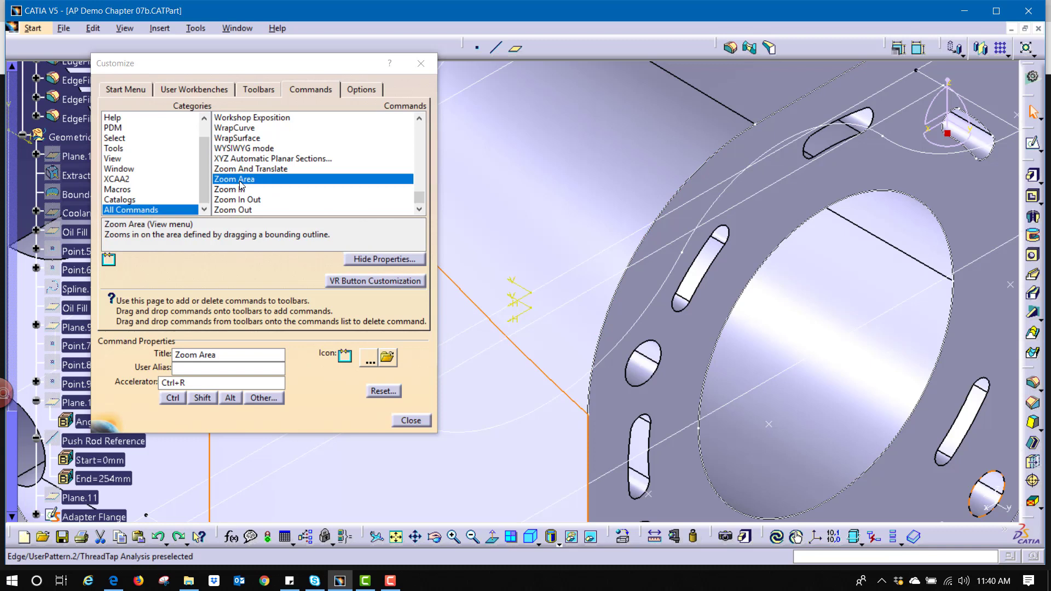
Step: Add the Zoom Area command as the first entry of an existing toolbar and close the customization
left_click_drag(241, 186, 484, 50)
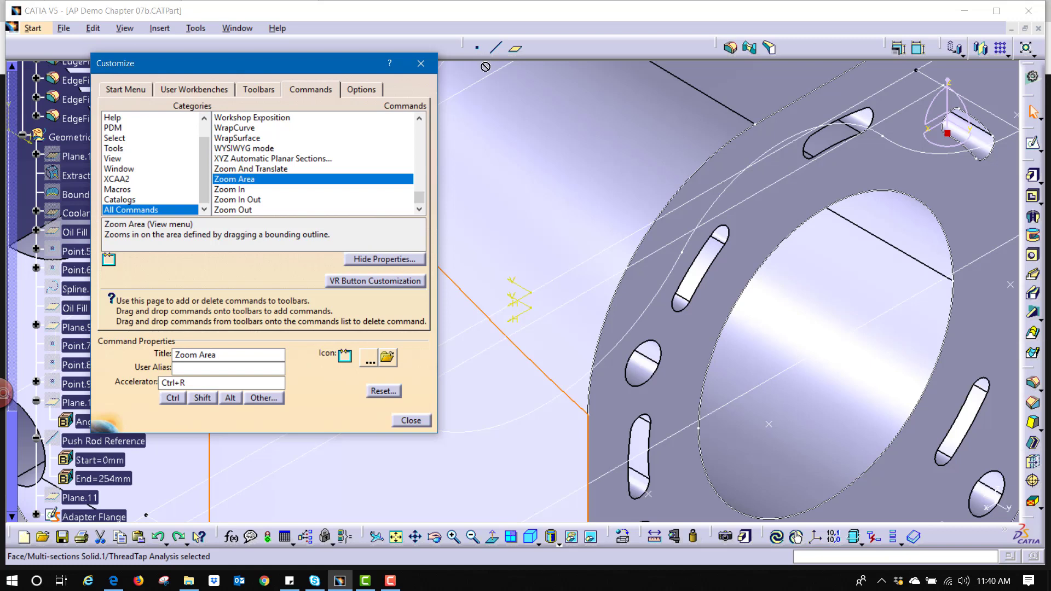
left_click(490, 471)
left_click_drag(454, 536, 892, 50)
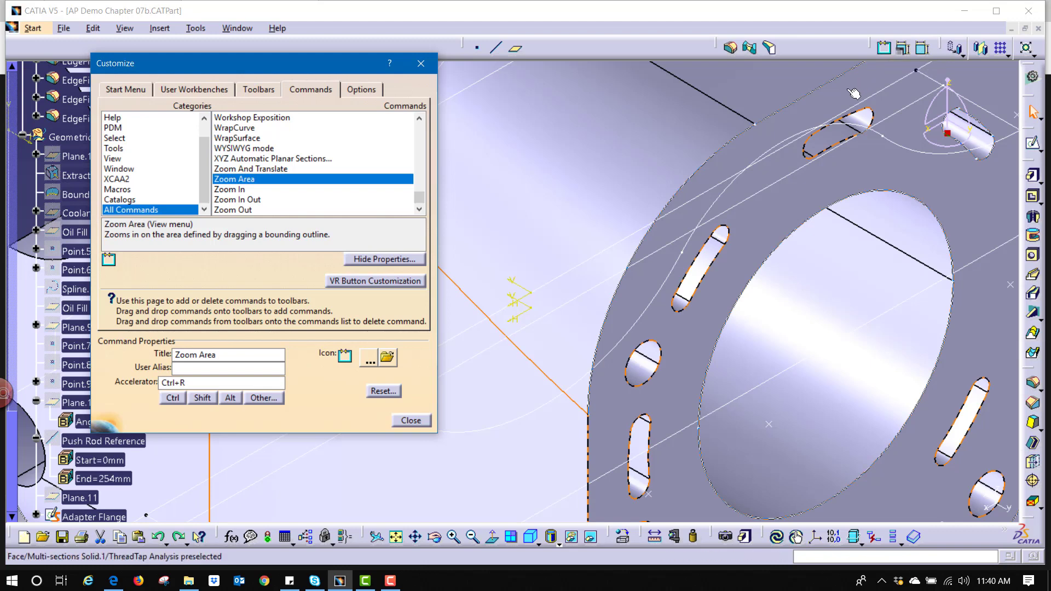
left_click(421, 64)
Step: Fit the whole part in view and test the newly added Zoom Area toolbar command on the housing
left_click(396, 538)
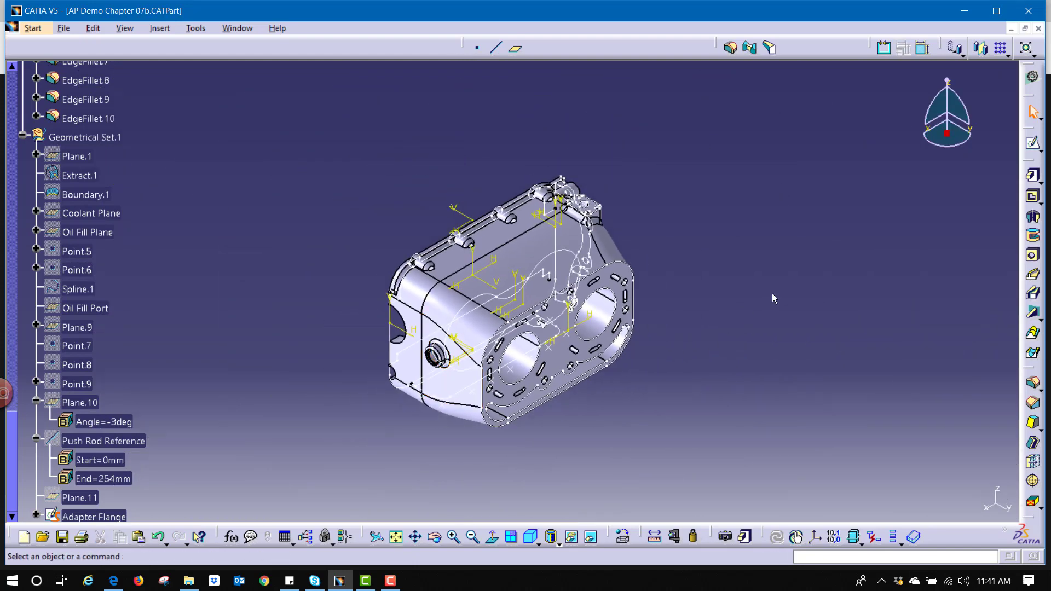
left_click(887, 52)
left_click_drag(409, 206, 564, 241)
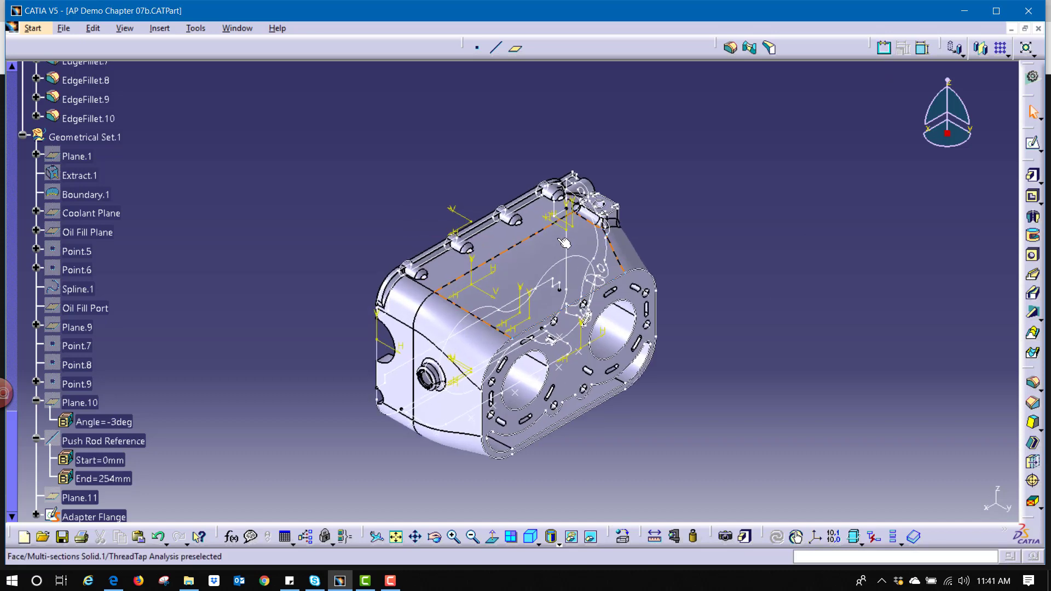